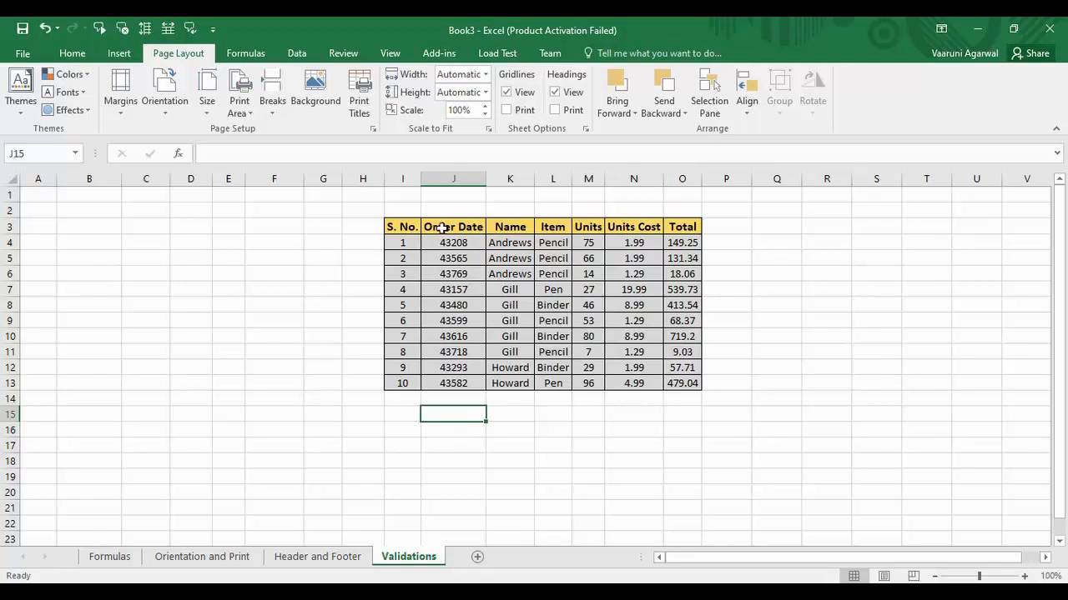
left_click(71, 55)
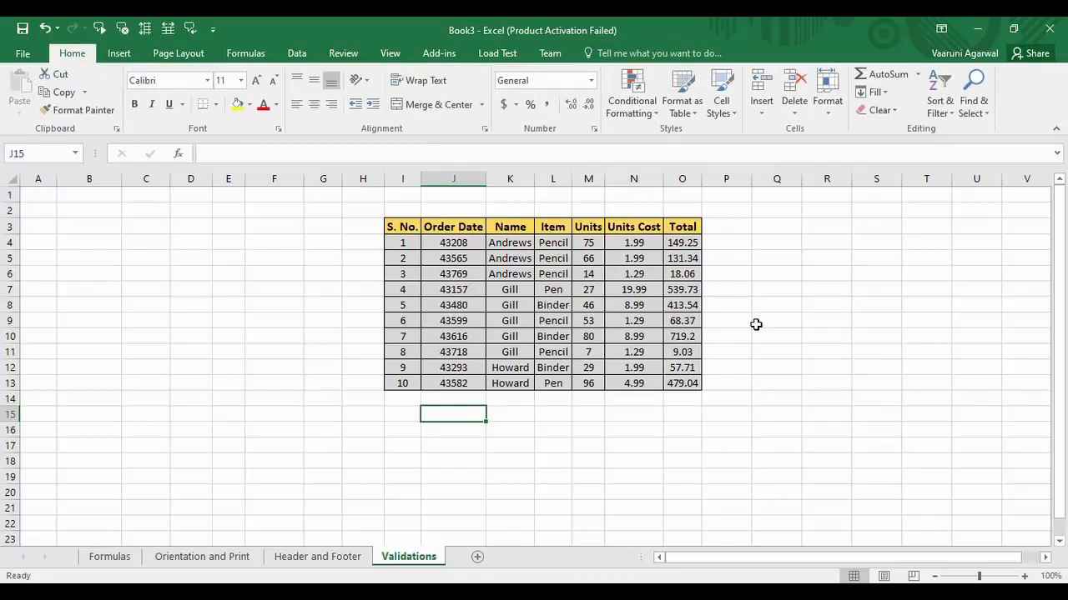
left_click(382, 55)
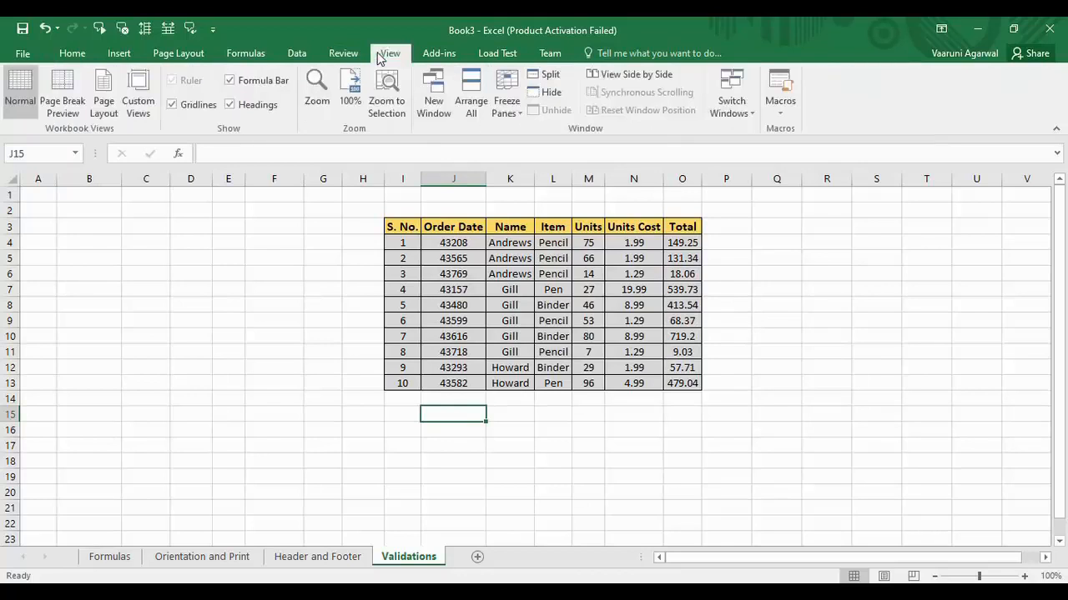
left_click(345, 54)
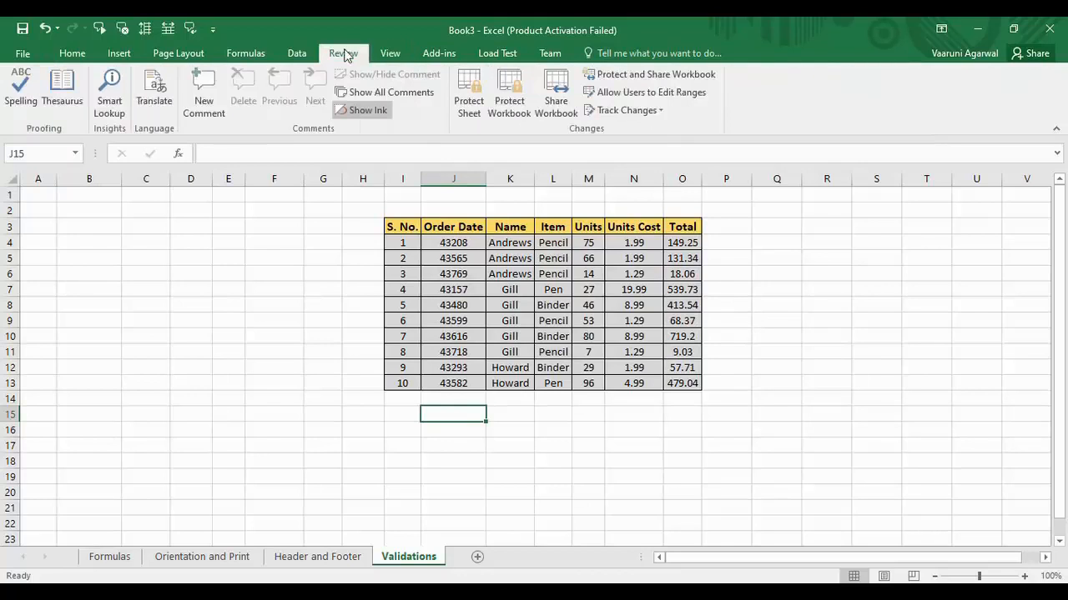
left_click(300, 55)
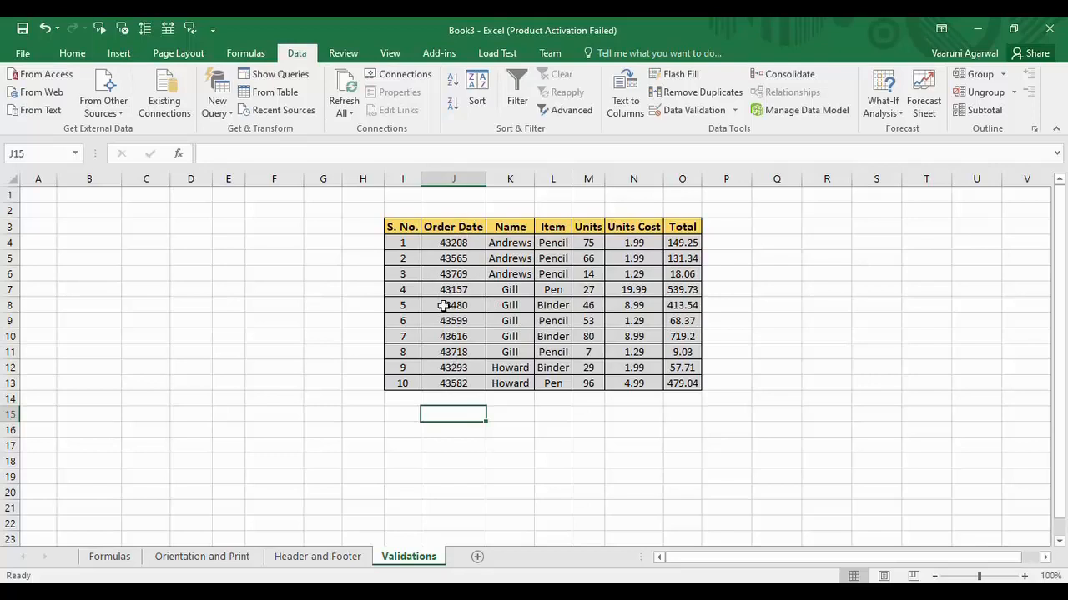
- Rename the header in cell J3 from Order Date to "Order No"
left_click(466, 222)
right_click(466, 223)
left_click(461, 224)
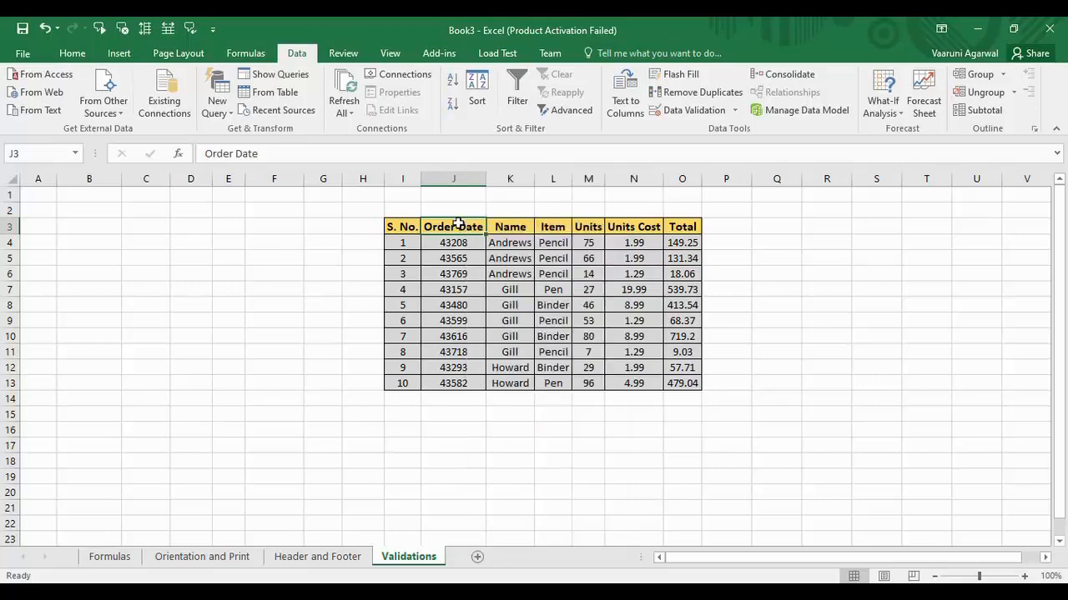
double_click(460, 225)
left_click_drag(460, 225, 488, 230)
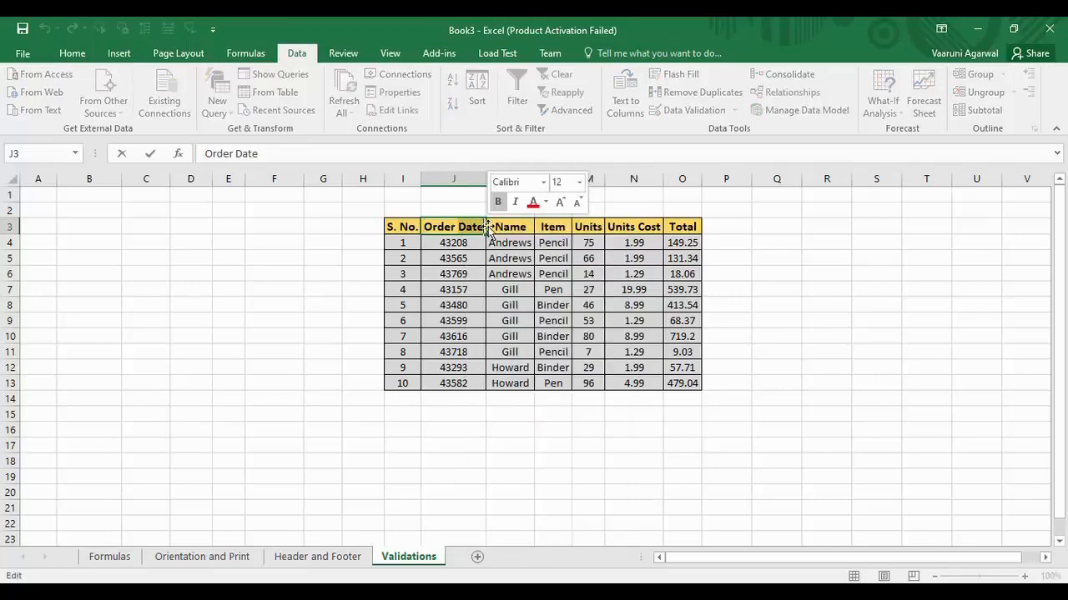
type("No")
key("Return")
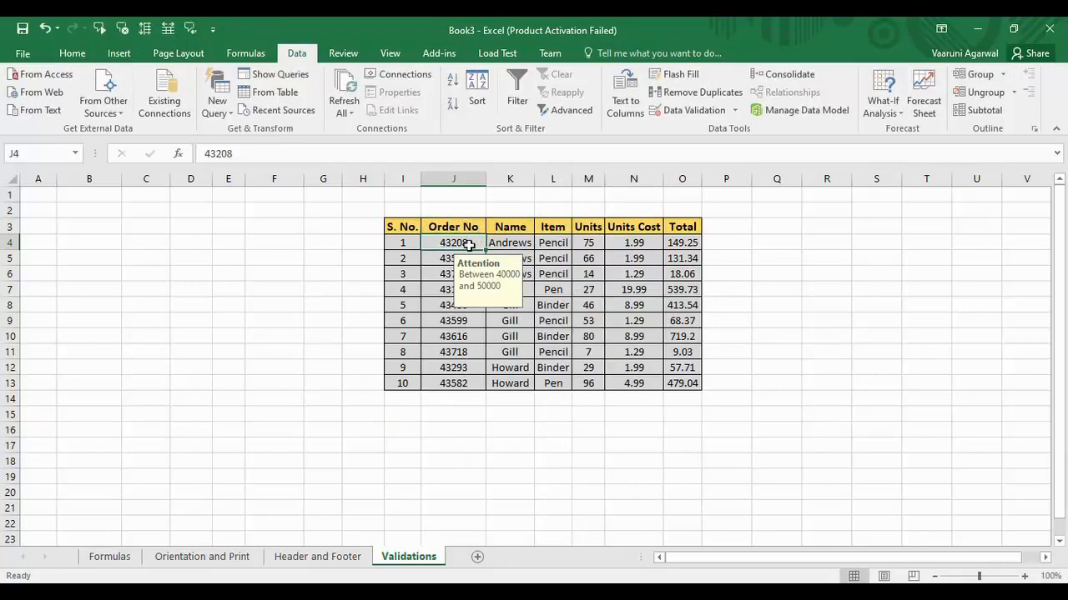
- Try to enter 800000 as the order number in cell J8 to test the column's validation, and decline to keep it
left_click(463, 211)
left_click(463, 248)
left_click(453, 317)
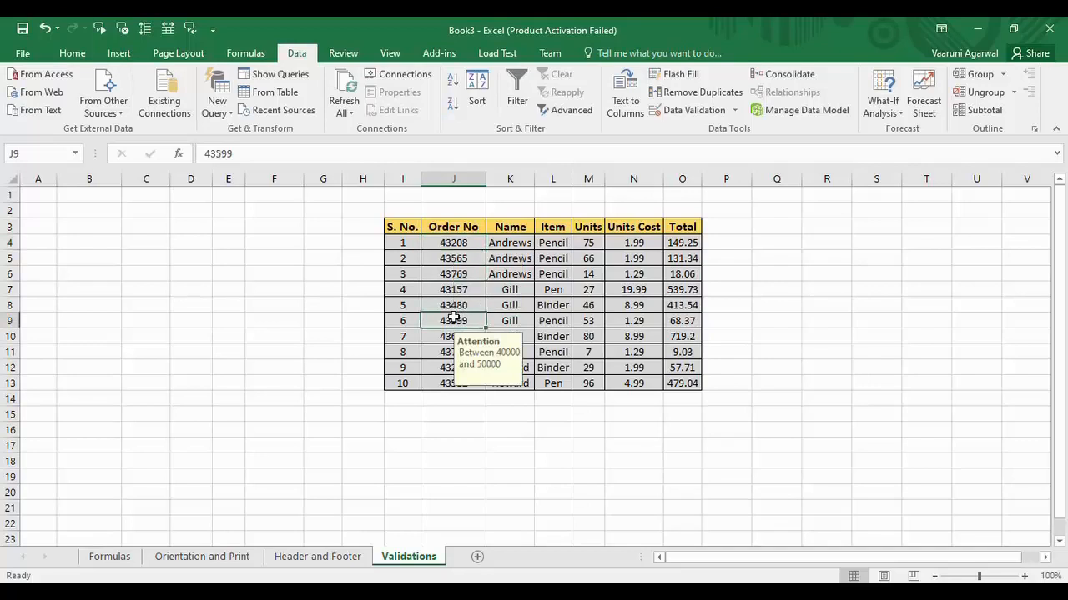
double_click(462, 307)
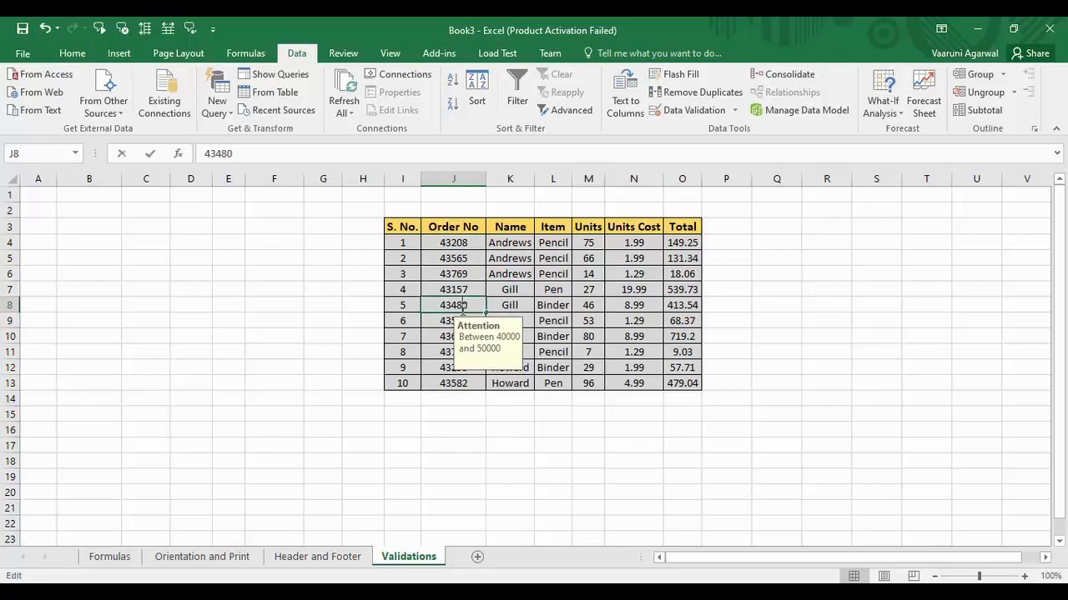
left_click_drag(470, 306, 432, 316)
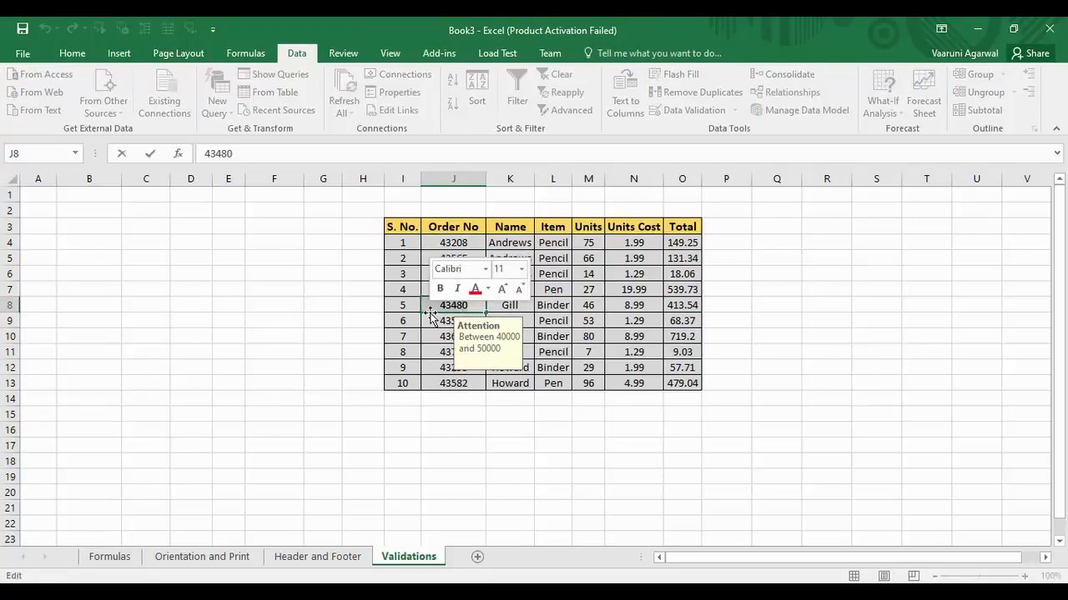
type("800000")
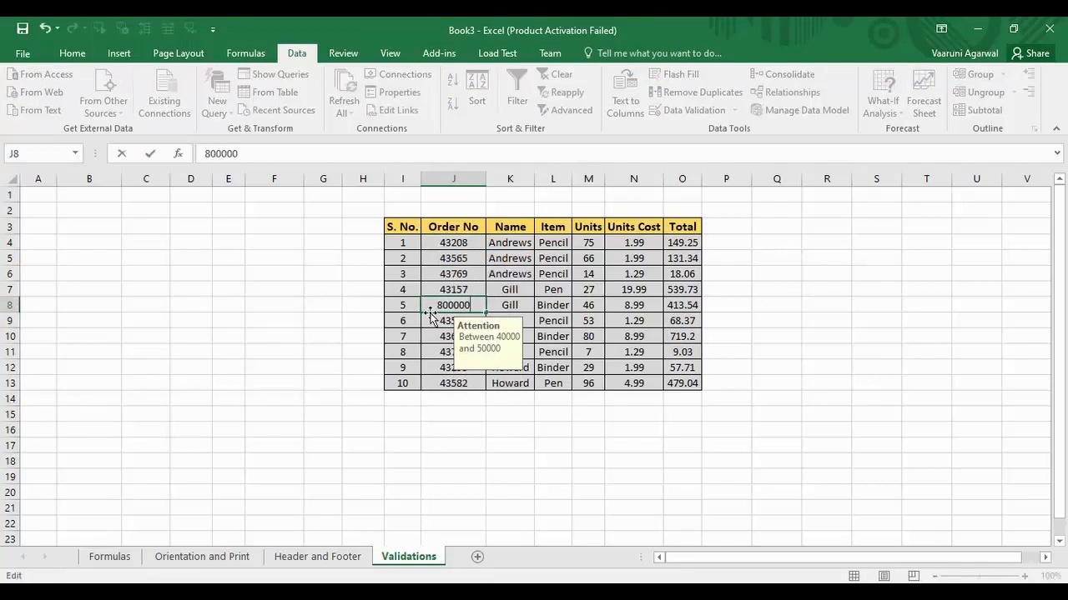
key("Return")
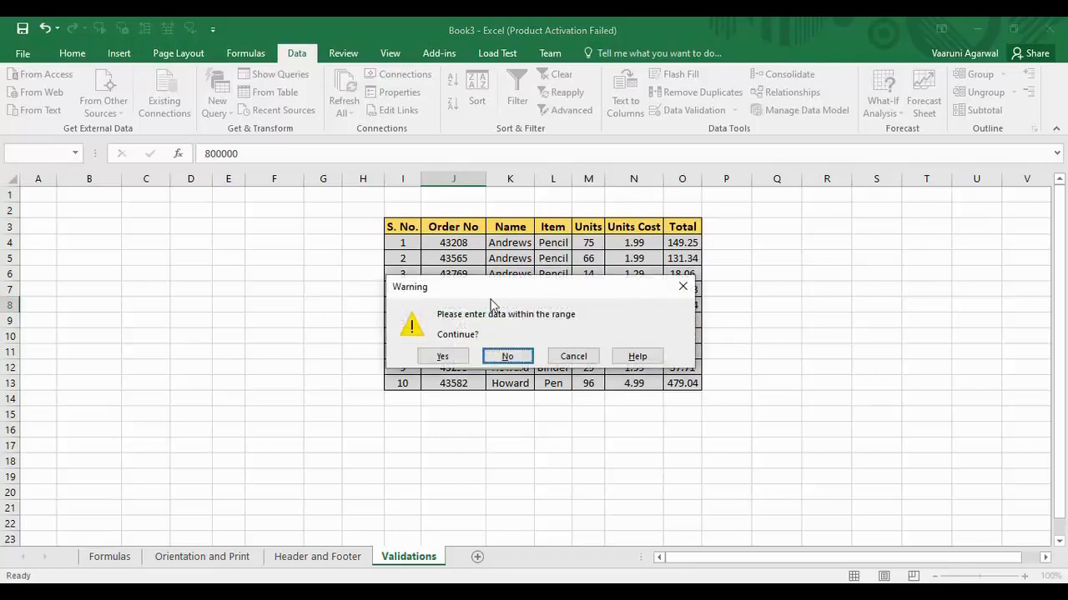
left_click_drag(482, 300, 570, 241)
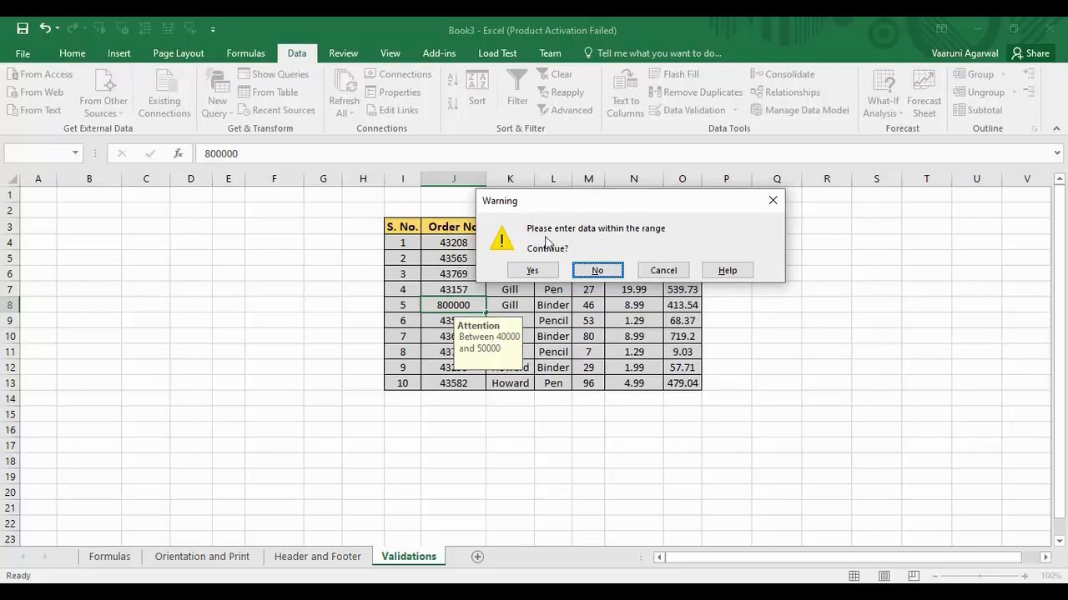
left_click(596, 269)
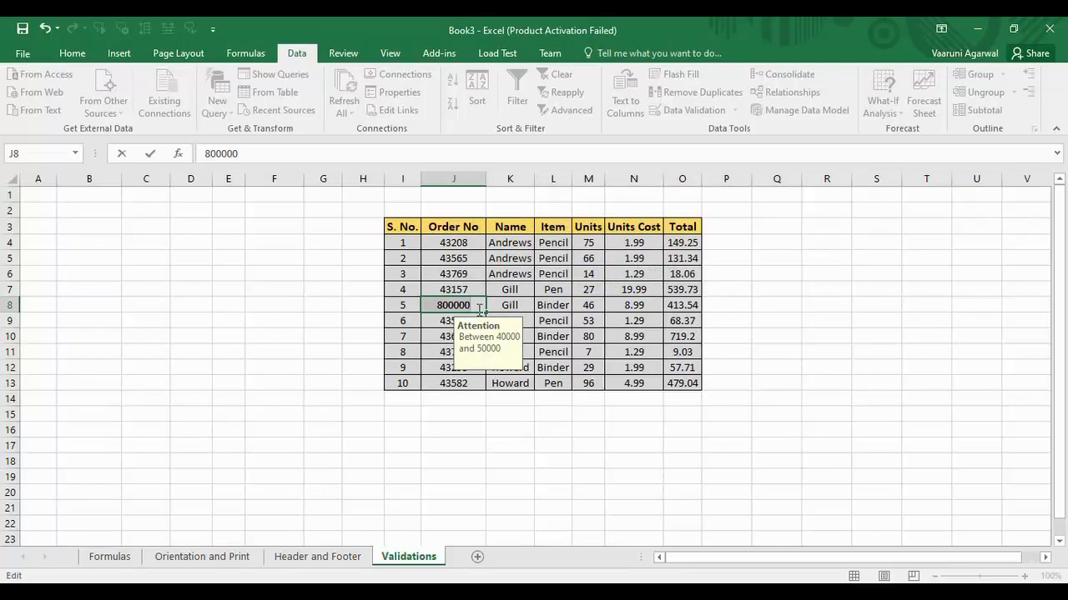
- Enter 43178 as the order number in cell J8 and reselect that cell
key("BackSpace")
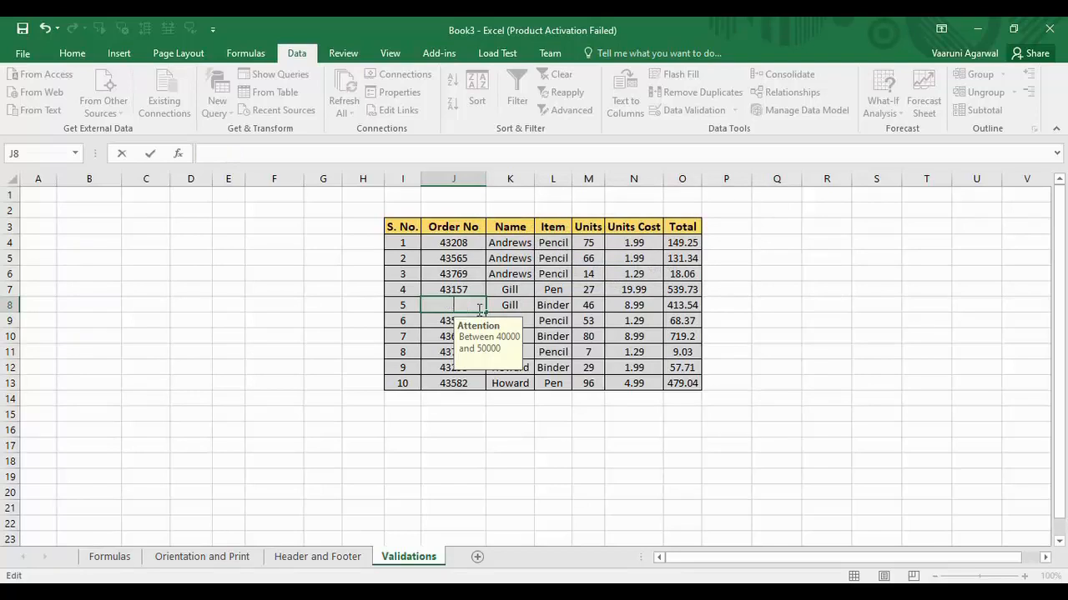
type("43178")
key("Return")
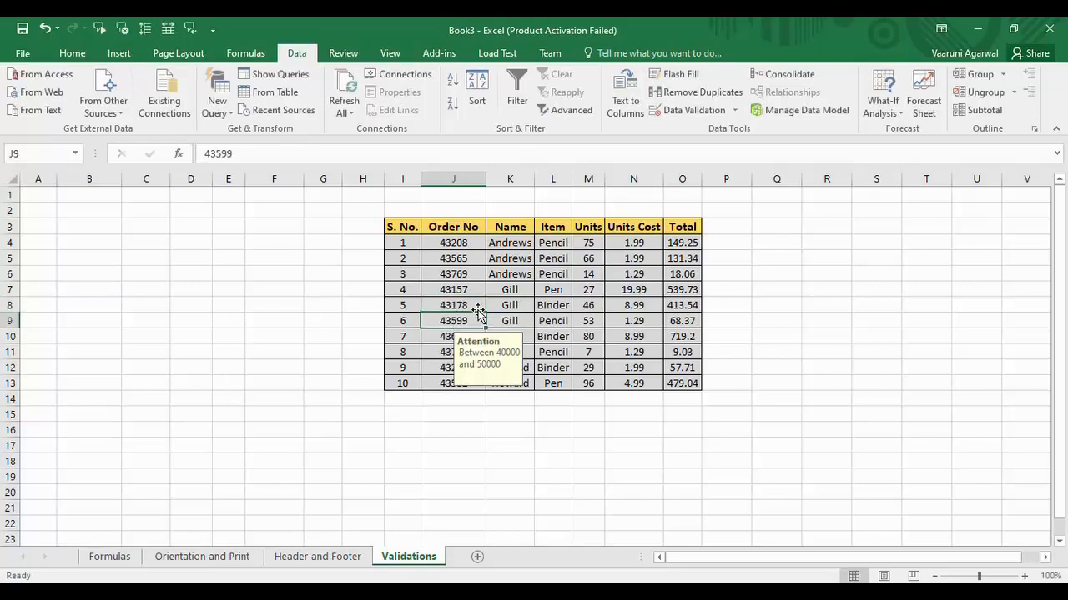
left_click(477, 306)
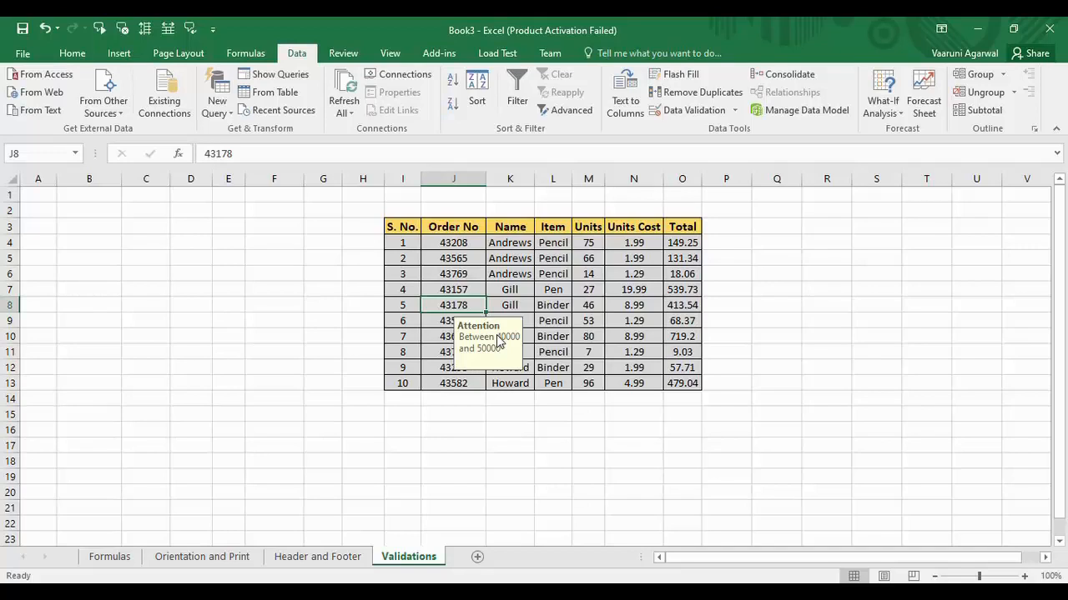
left_click(552, 288)
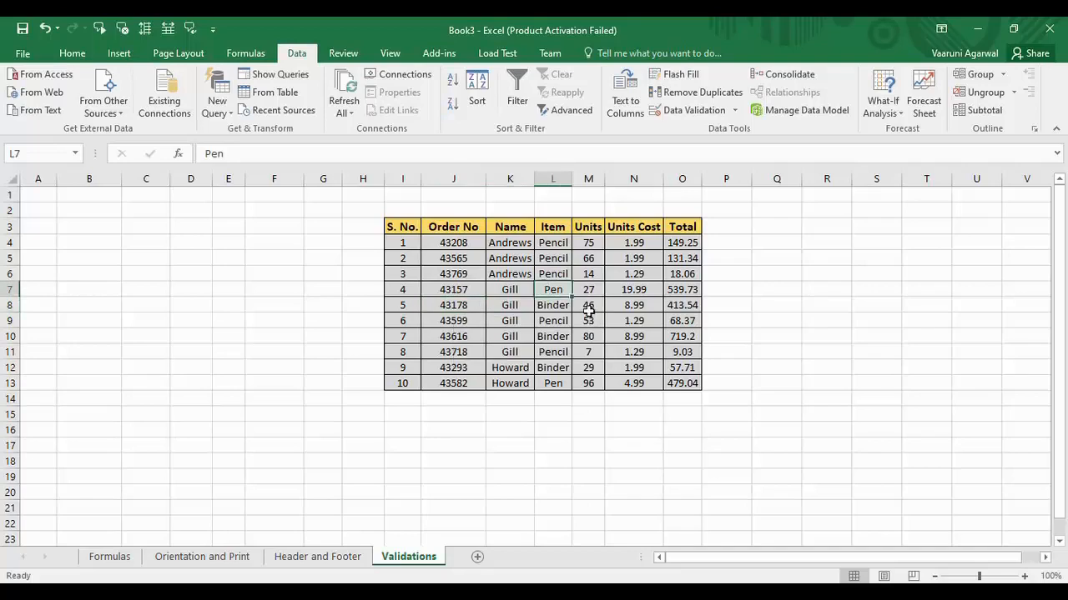
left_click(555, 258)
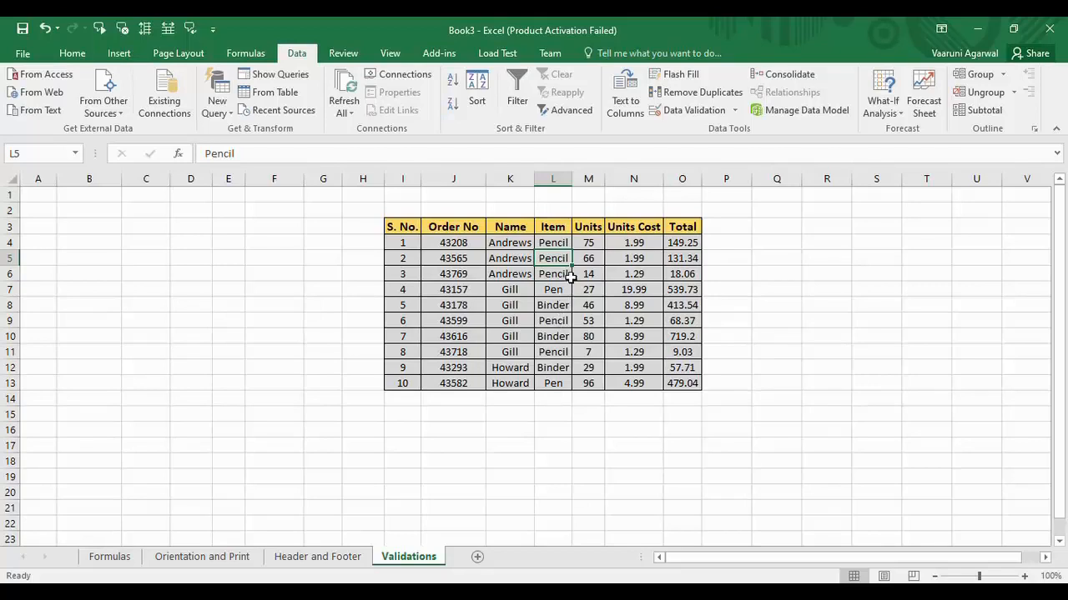
left_click(564, 243)
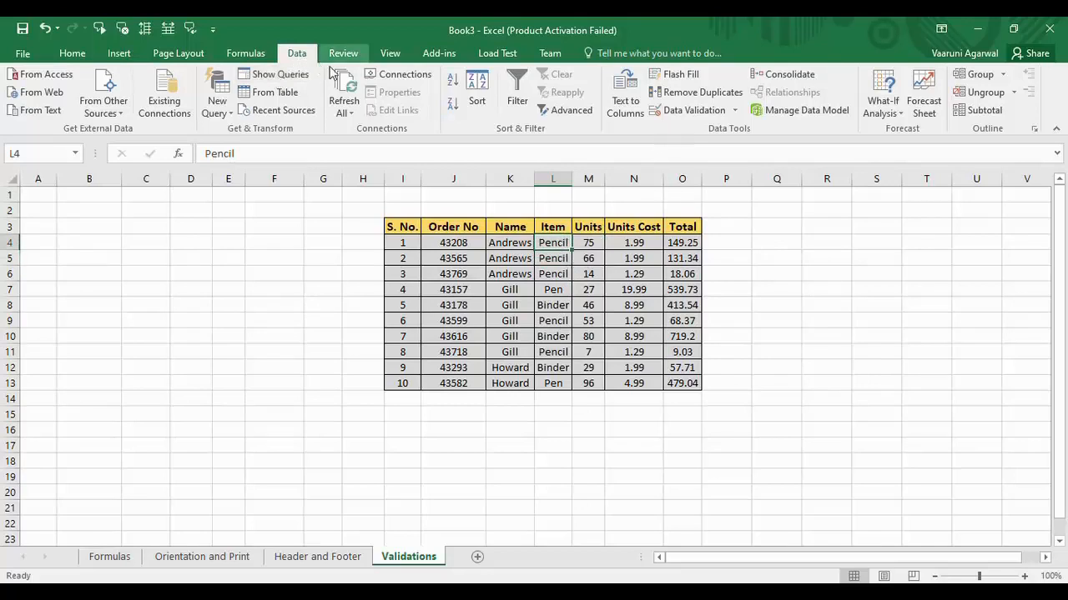
left_click(733, 111)
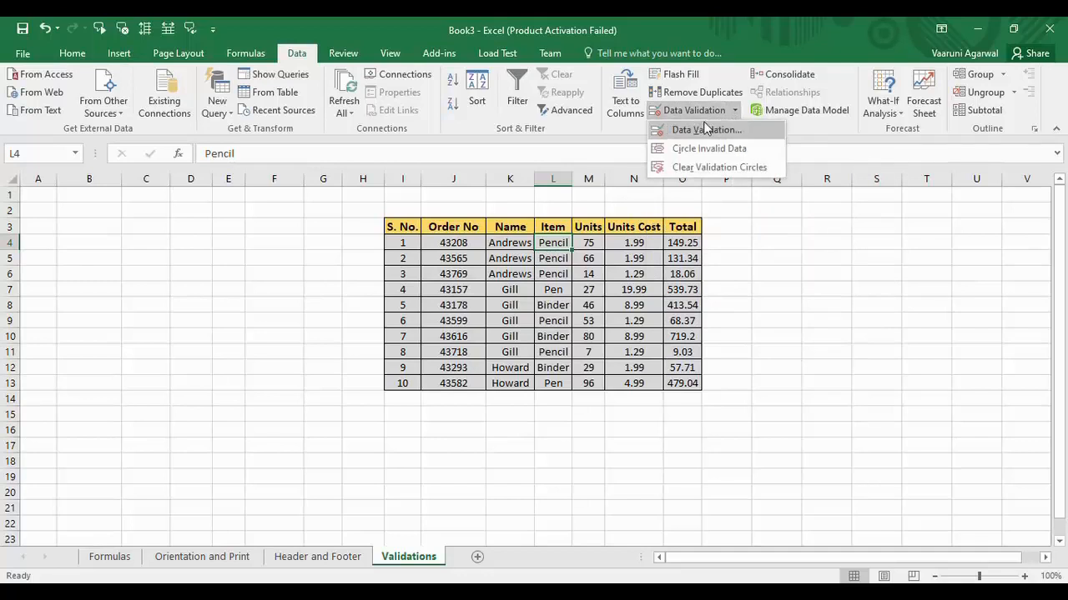
left_click(697, 111)
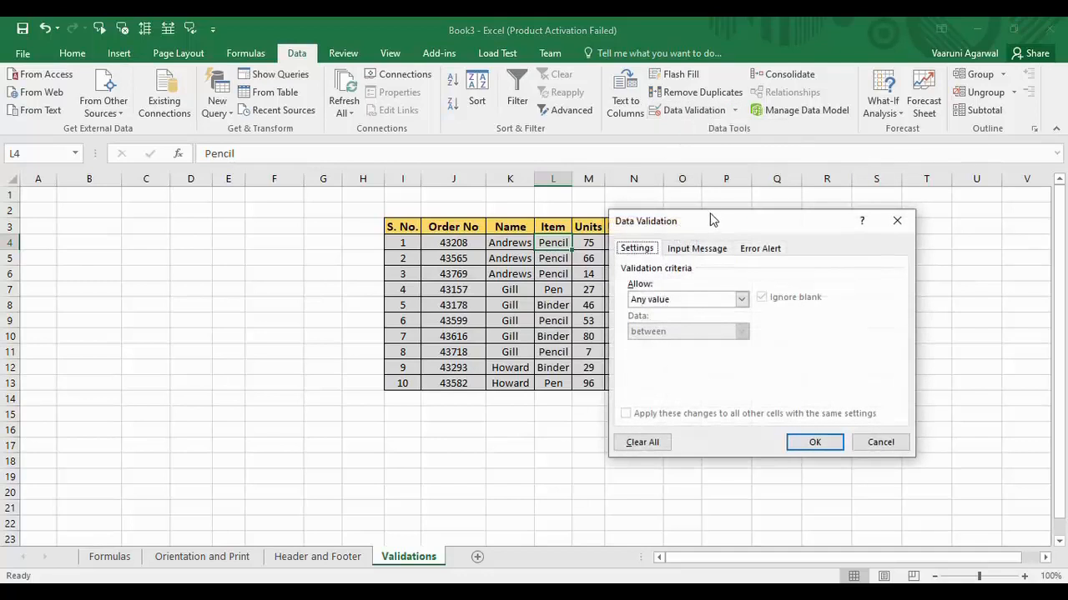
left_click_drag(710, 213, 773, 152)
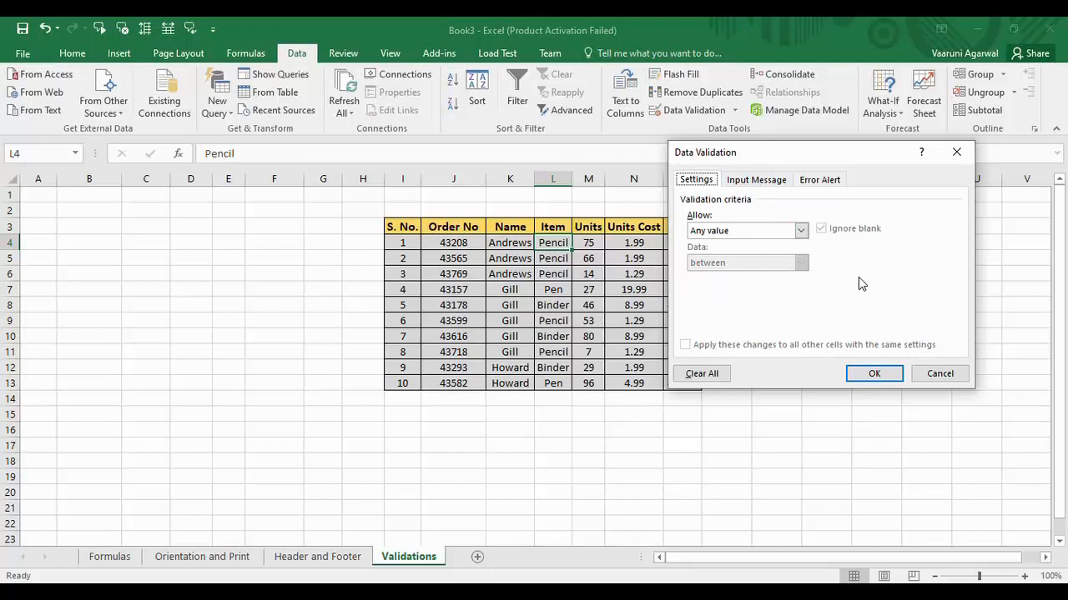
left_click(955, 153)
- Start a data validation rule on the Item cells L4:L13 that allows a text length less than or equal to a maximum
left_click_drag(555, 241, 551, 381)
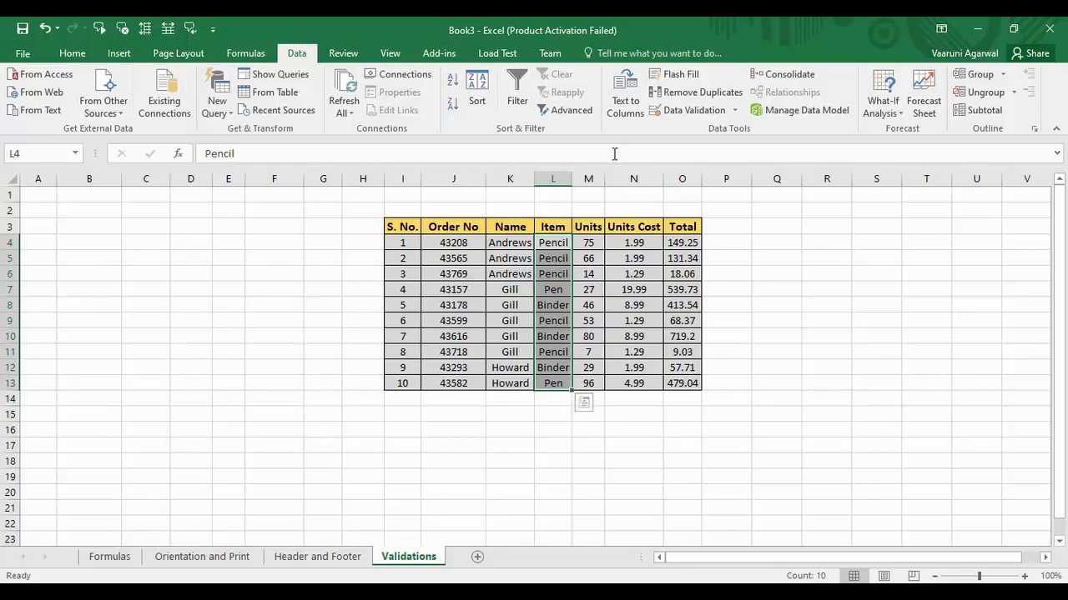
left_click(688, 110)
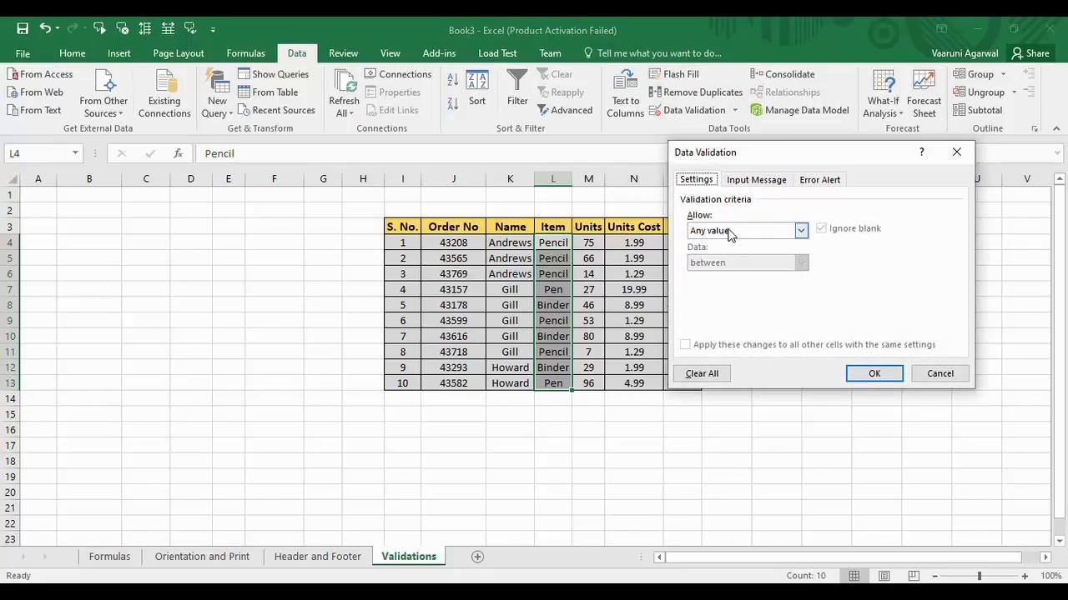
left_click(799, 233)
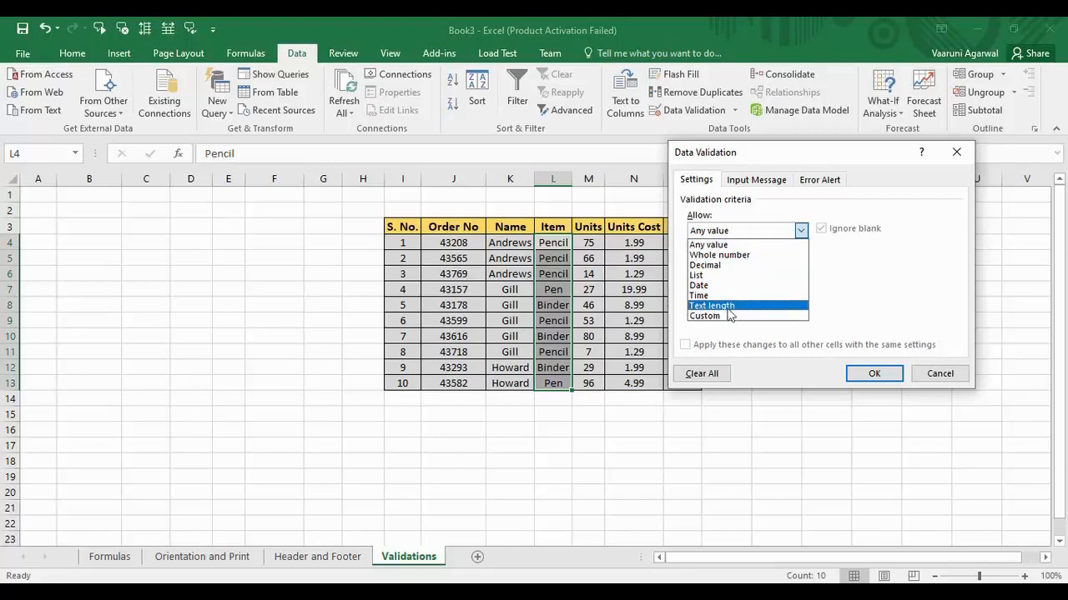
left_click(725, 307)
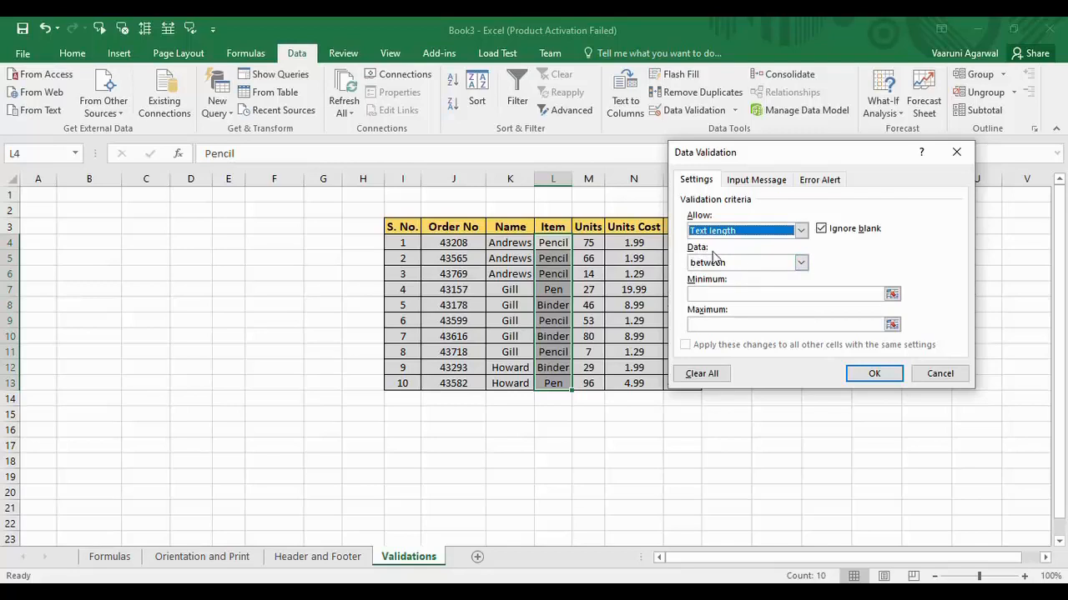
left_click(800, 263)
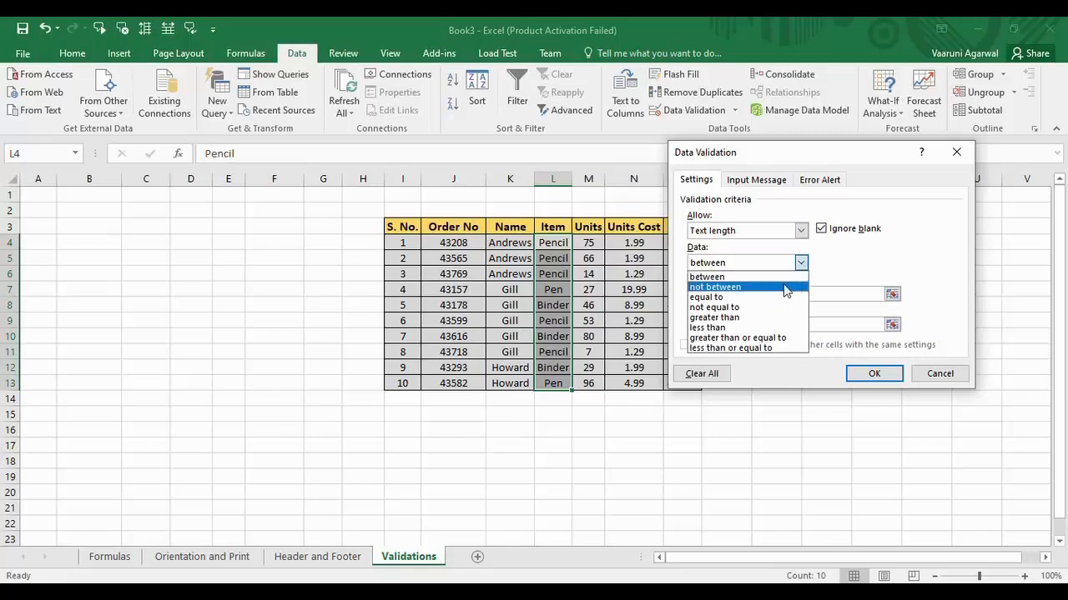
left_click(734, 348)
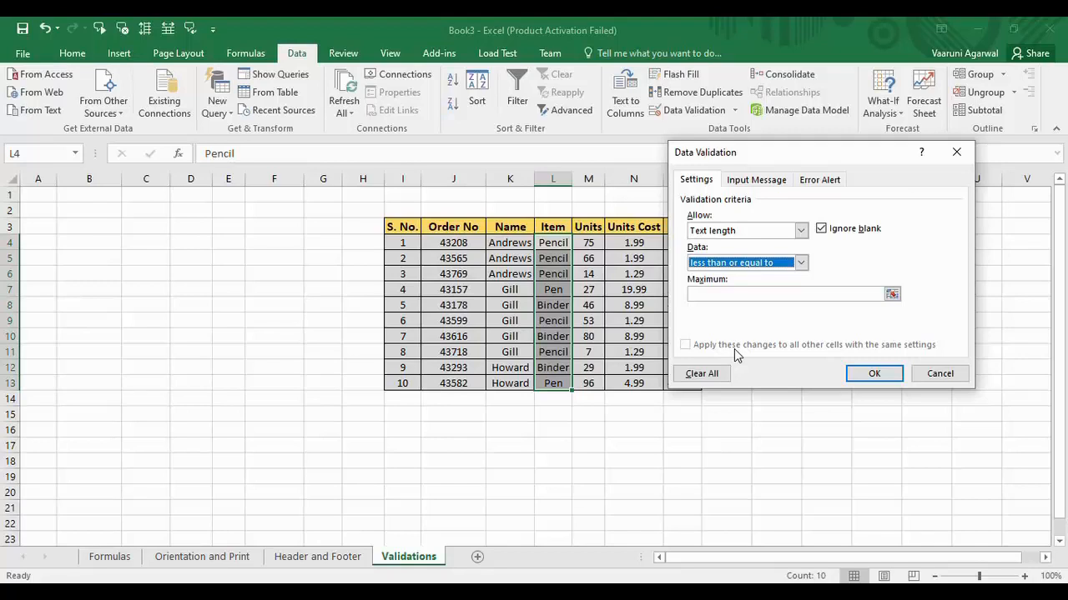
- Try to take the maximum text length from a cell reference in the Units column, starting with M6
left_click(732, 291)
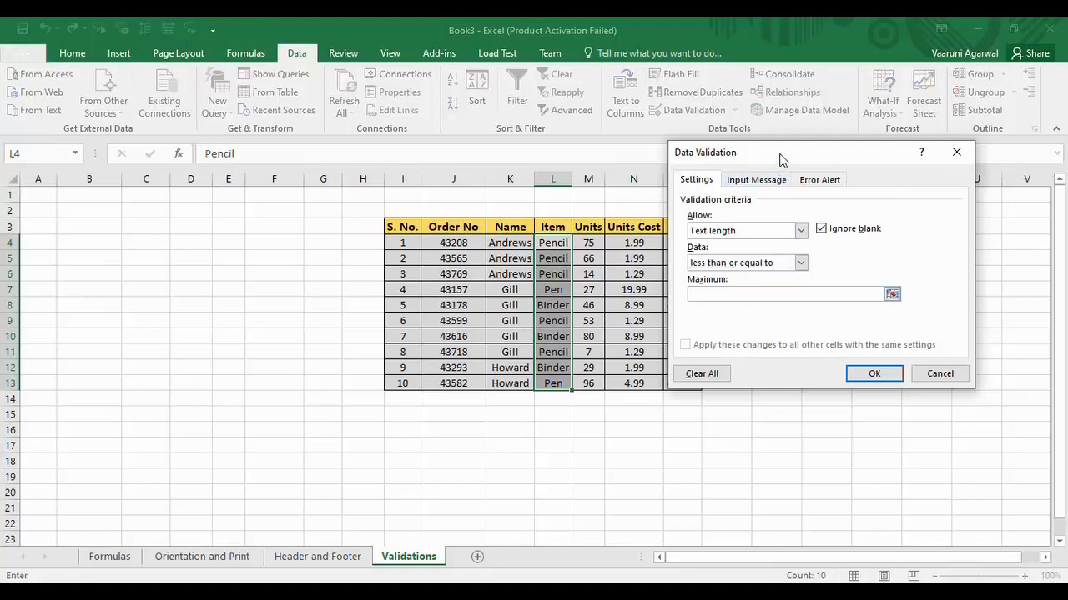
left_click_drag(780, 156, 816, 126)
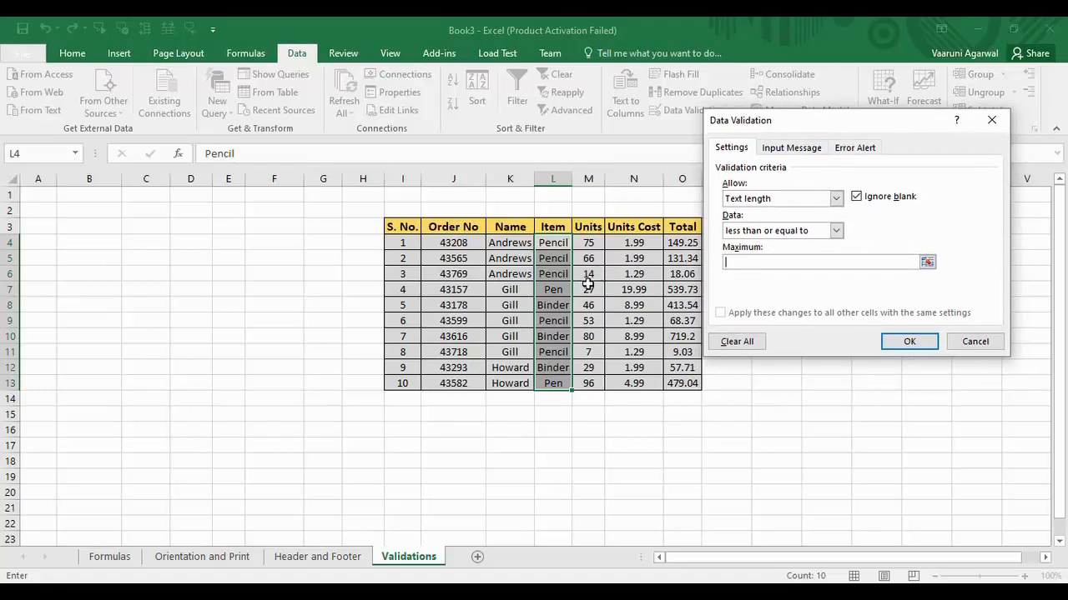
left_click(926, 262)
left_click(588, 274)
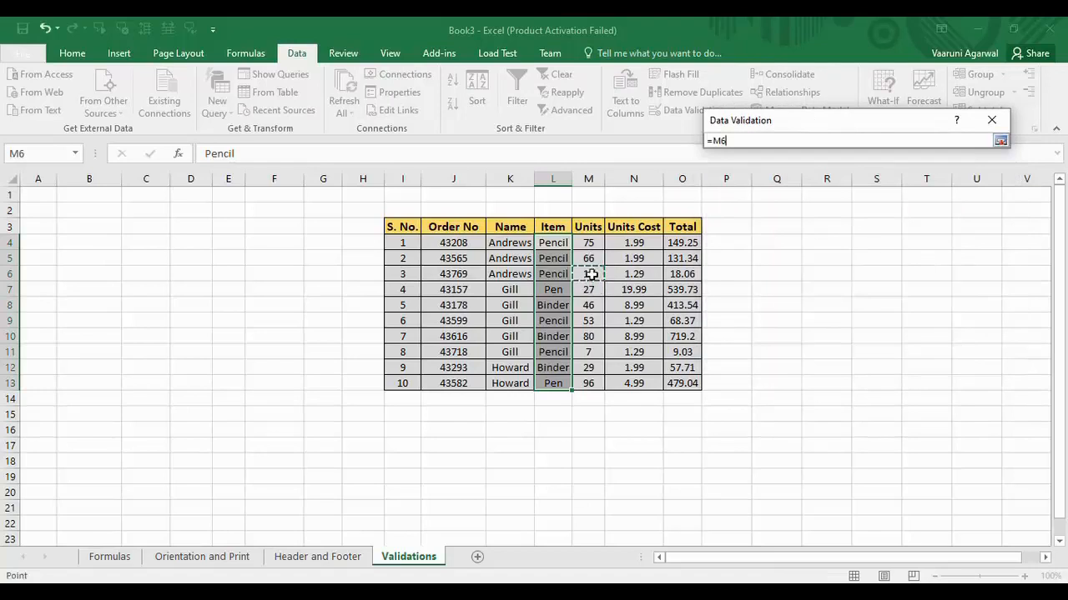
left_click(1000, 141)
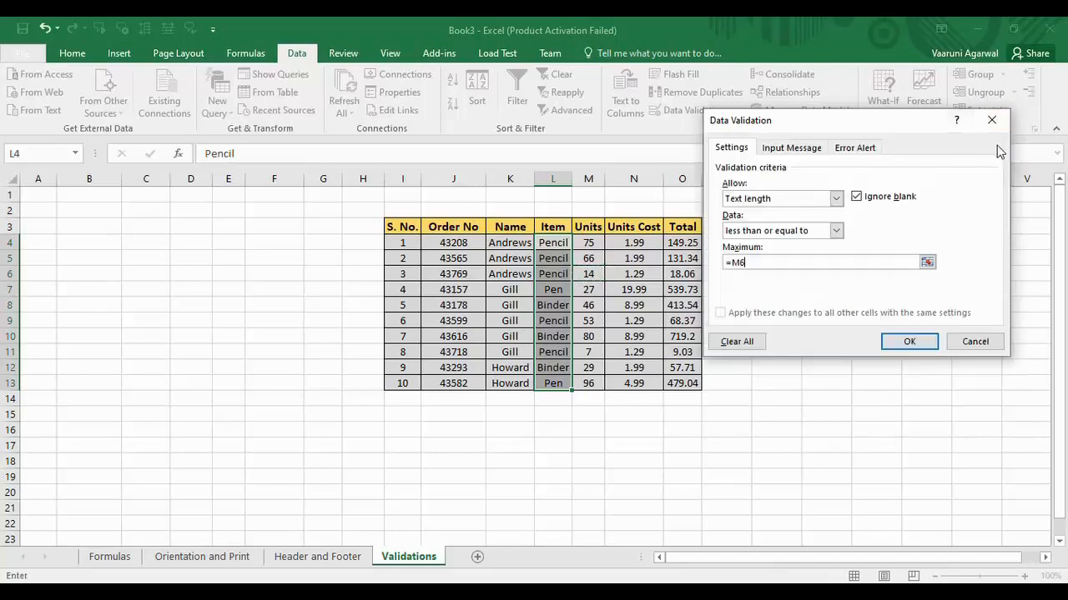
key("BackSpace")
type("5")
- Replace the cell reference with a fixed maximum text length of 14
left_click_drag(744, 263, 696, 263)
key("BackSpace")
type("14")
- Add an input message to the Item rule with the title Attention and the text Max Length 14
left_click(803, 150)
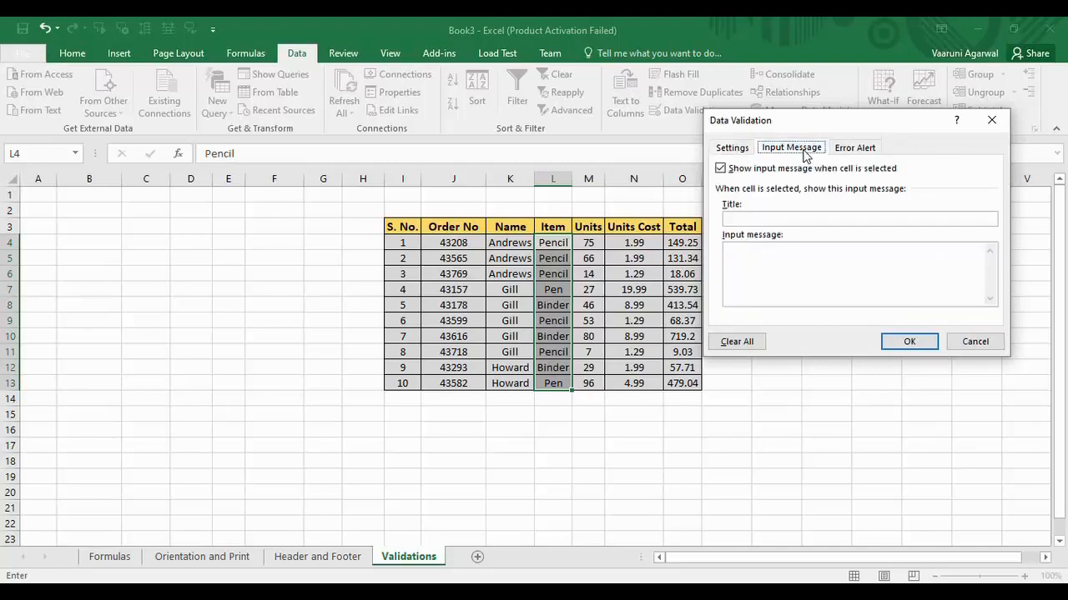
left_click(761, 218)
type("Atte")
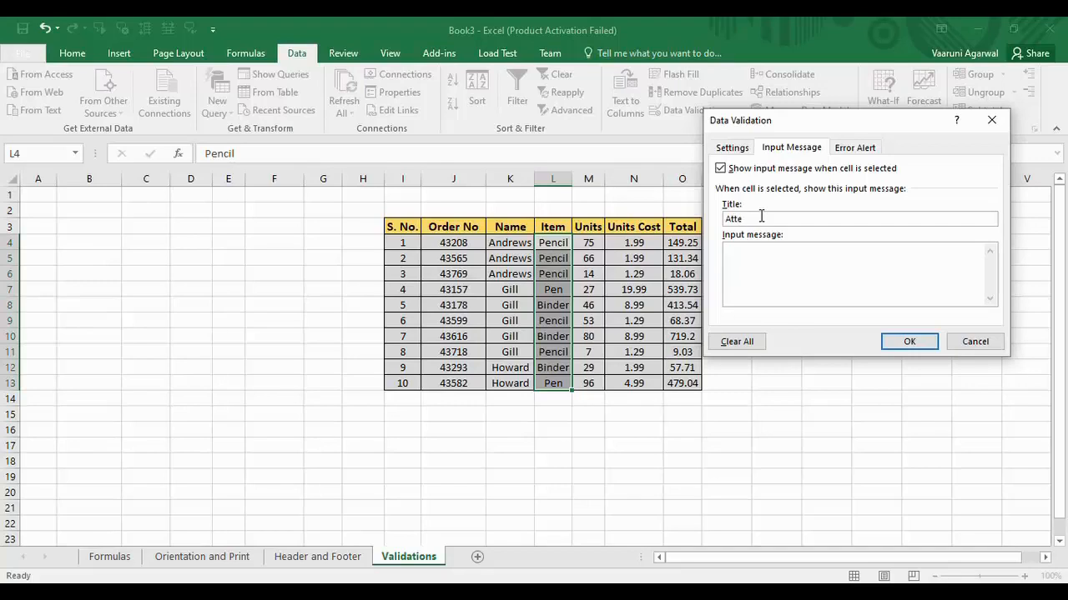
type("ntion")
left_click(765, 268)
type("Max Lebn")
key("BackSpace")
type("ngth 14")
- Set a Stop-style error alert titled Stop with the message Please read the rules, and apply the validation rule
left_click(855, 149)
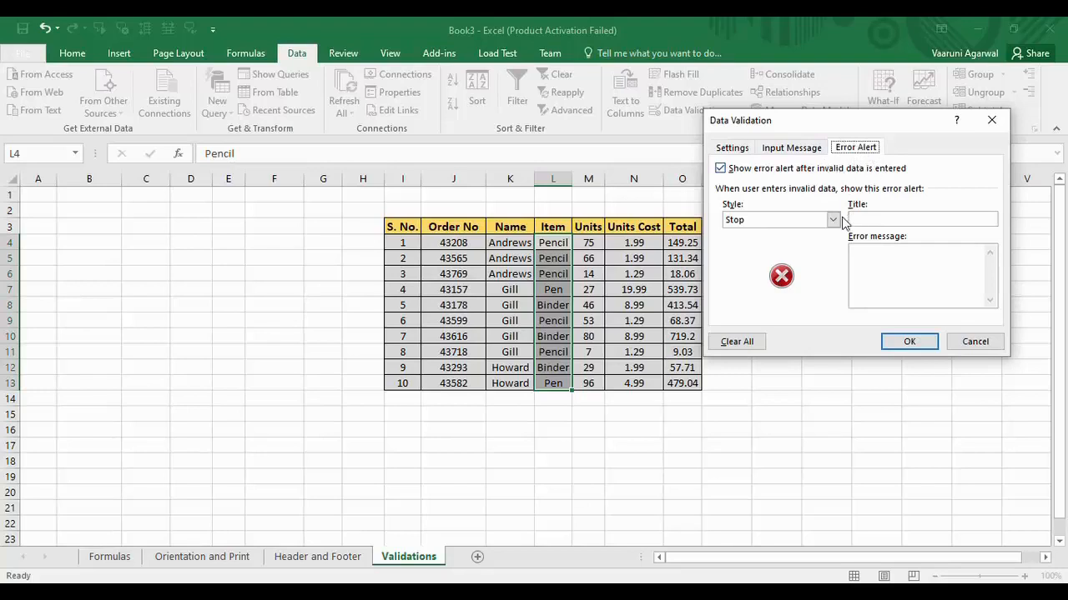
left_click(838, 221)
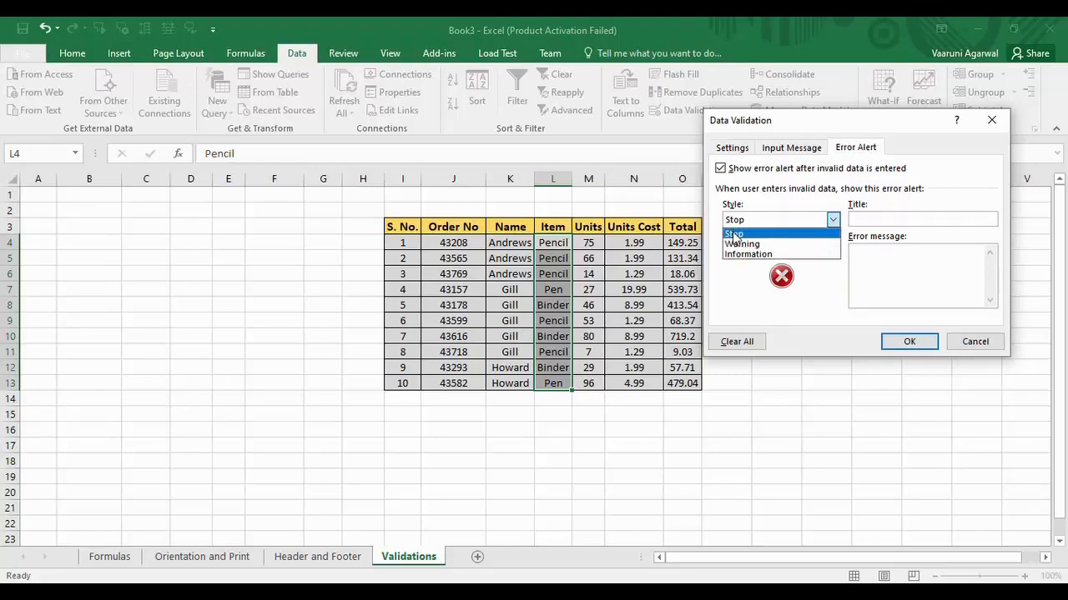
left_click(735, 236)
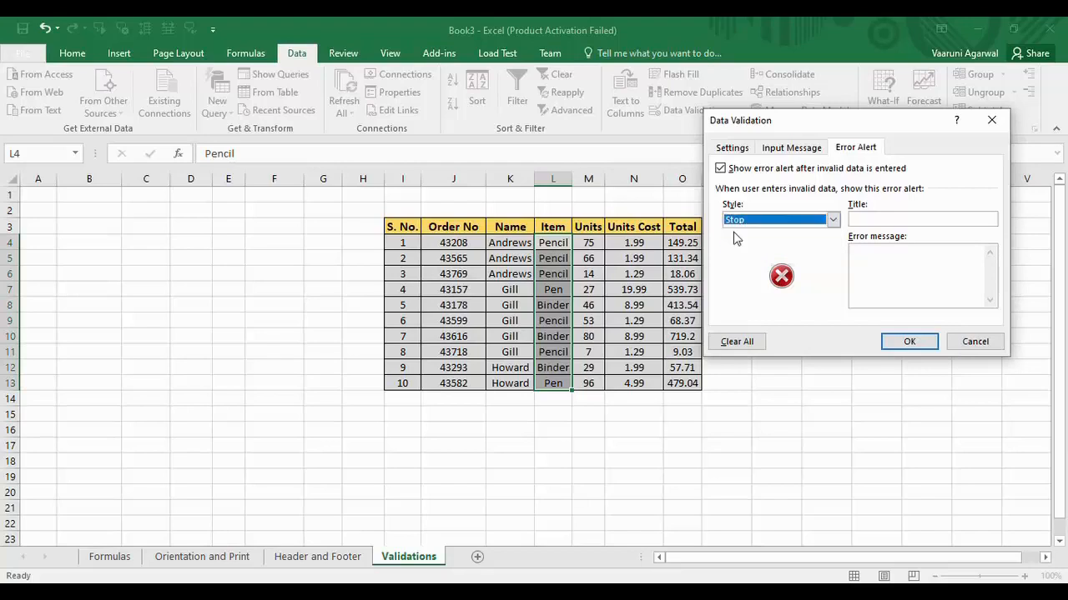
left_click(893, 218)
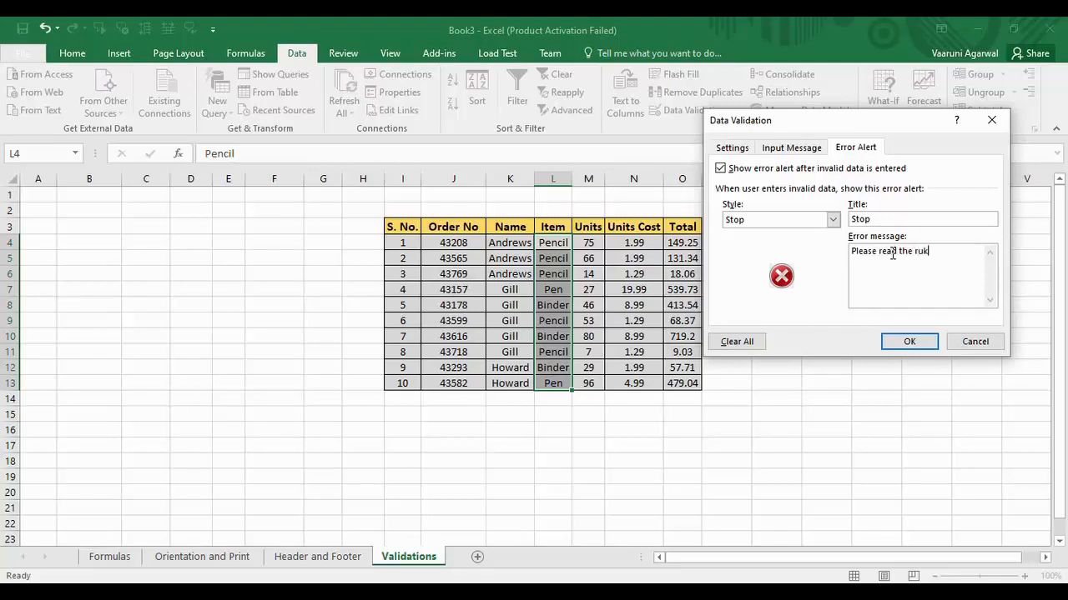
type("es")
key("BackSpace")
key("BackSpace")
left_click(909, 341)
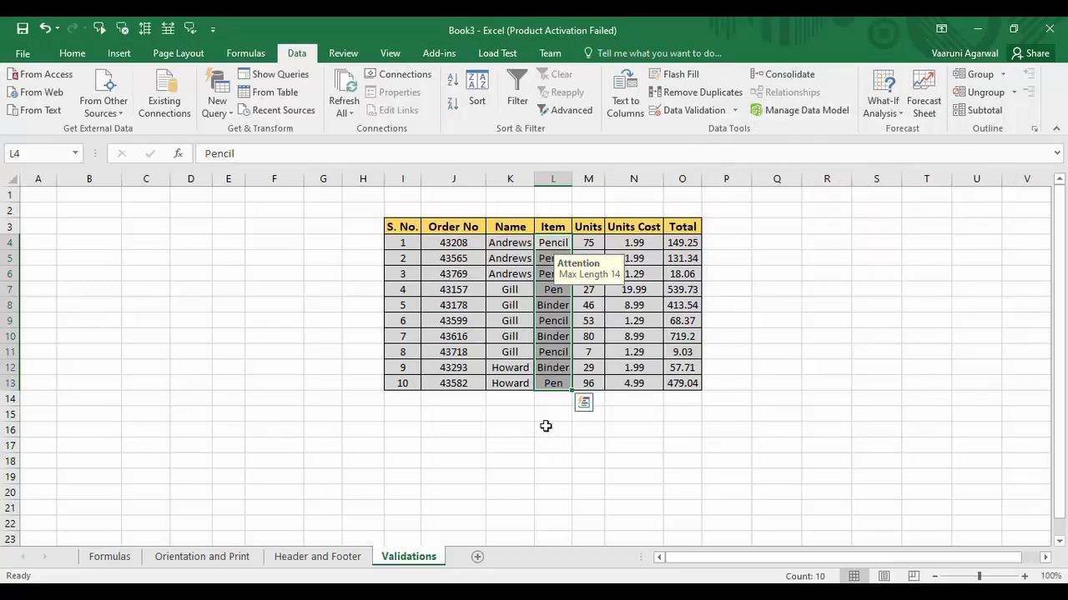
- Select Item cells L8, L7 and L11 in turn to check their input message
left_click(557, 304)
left_click(557, 288)
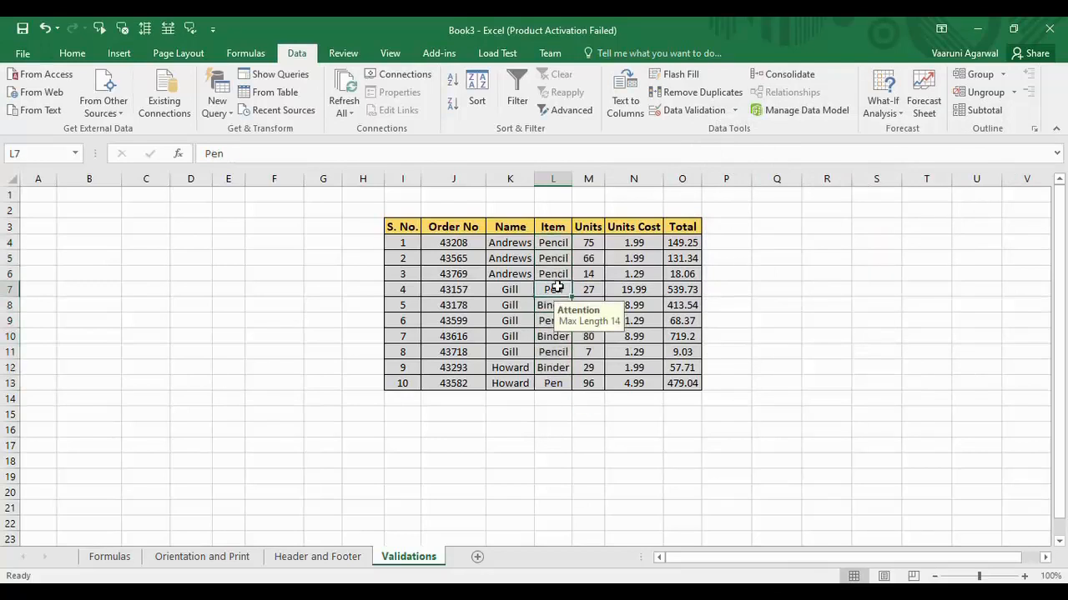
left_click(547, 349)
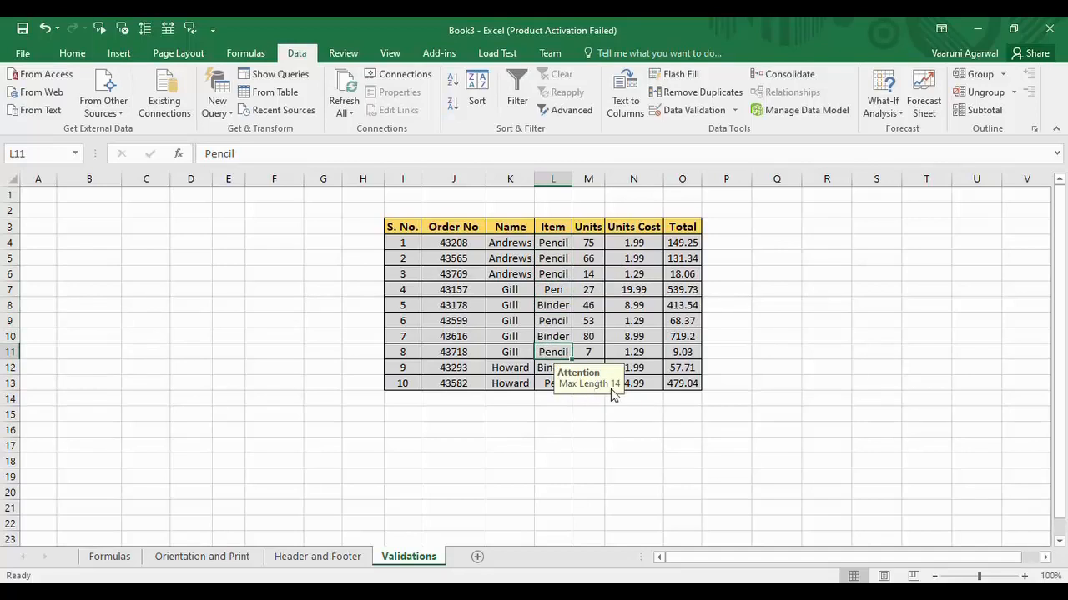
- Try to replace the item in L11 with an i followed by a run of o's far longer than 14 characters
double_click(562, 351)
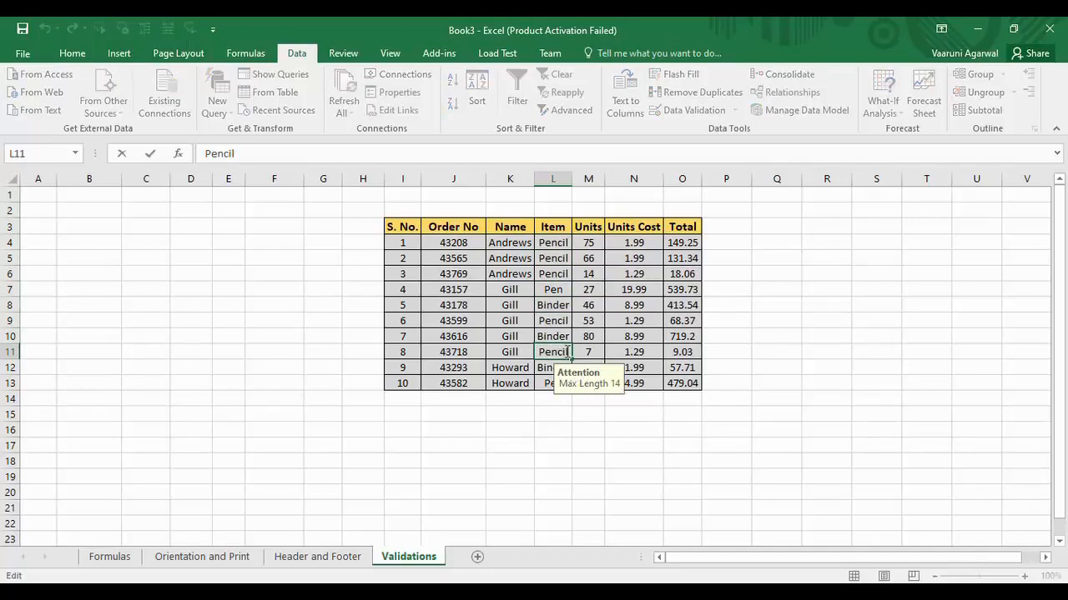
left_click_drag(565, 351, 538, 351)
type("l")
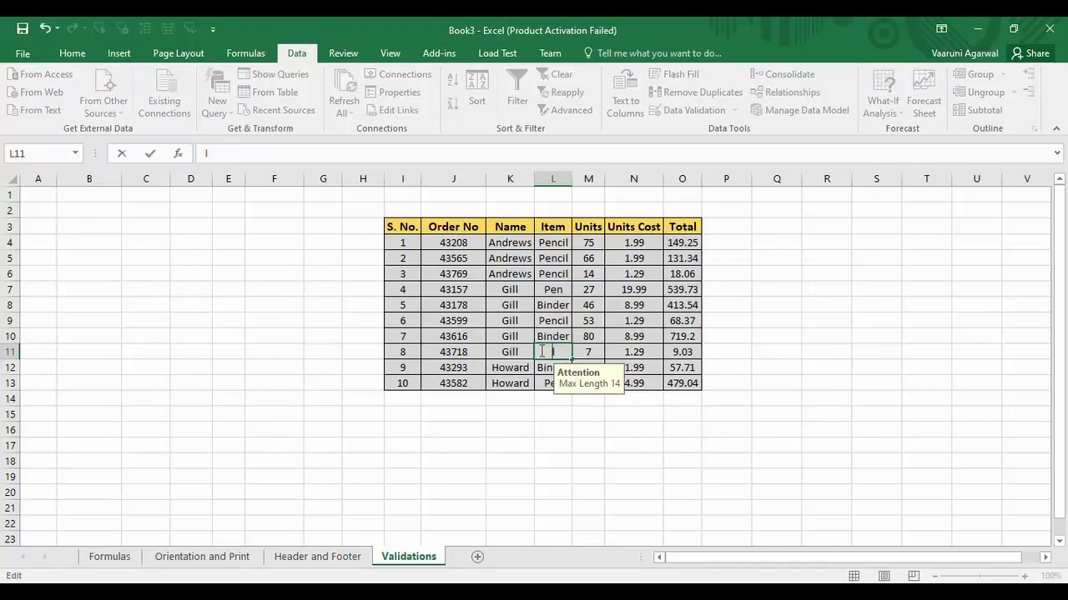
key("BackSpace")
type("ioooooooooooooooooooooooooooooooooo")
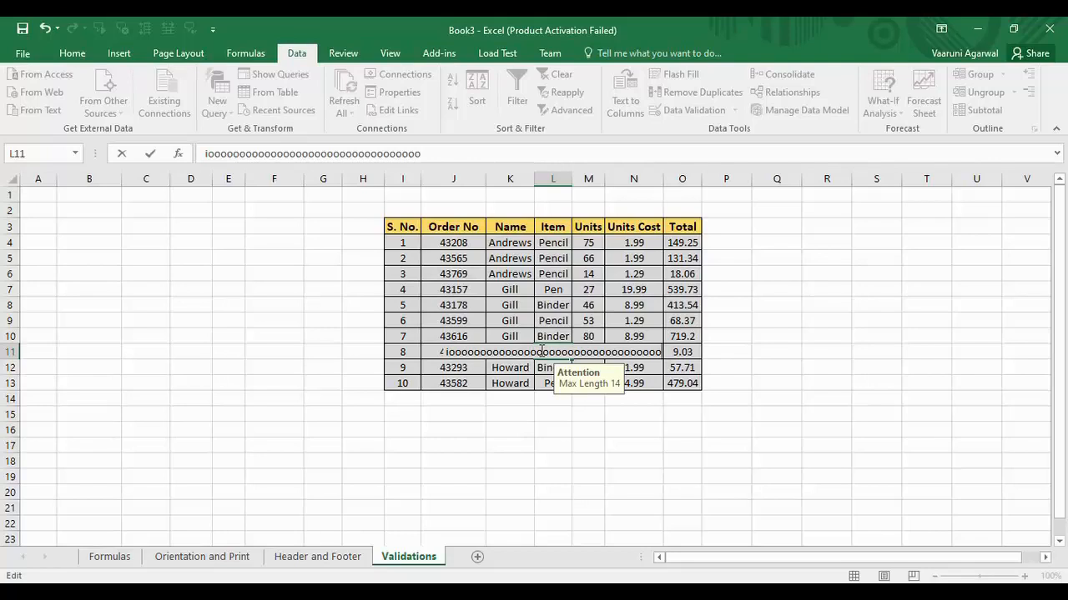
key("Return")
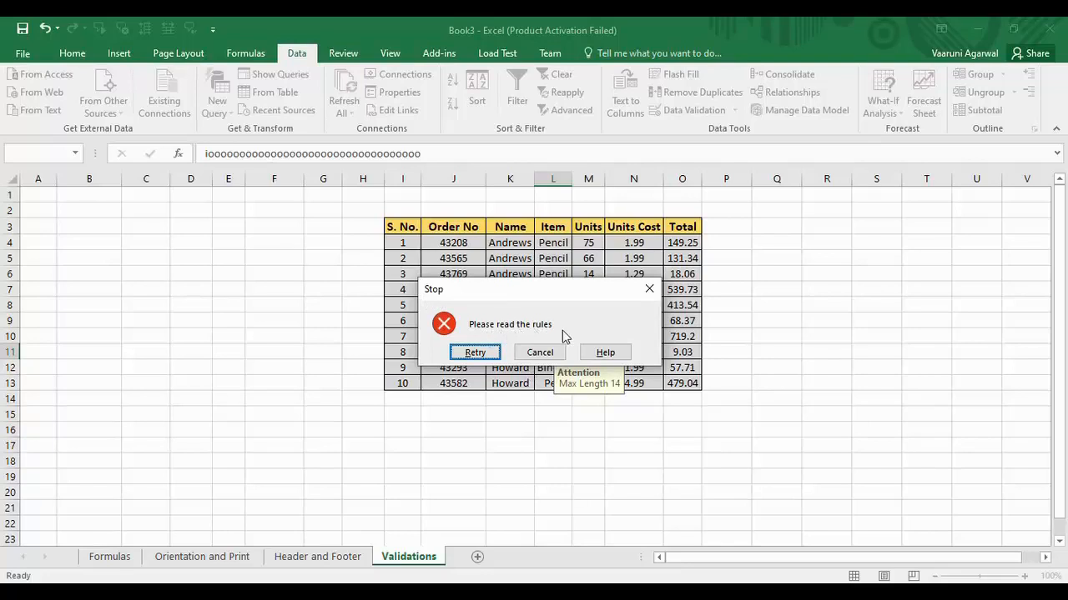
- Retry the rejected entry in L11 and enter Pen instead
left_click(475, 352)
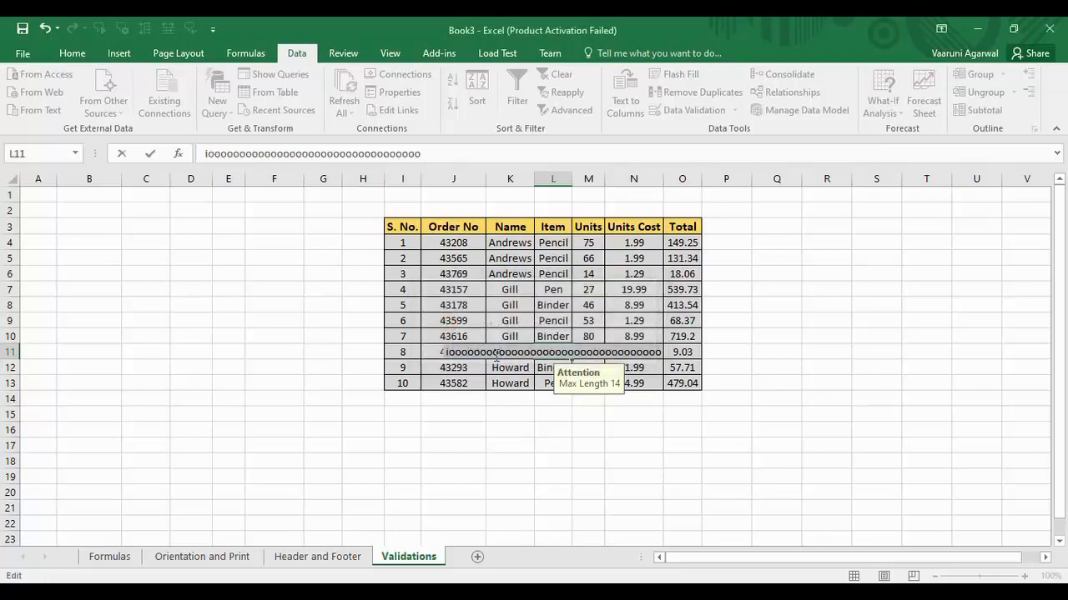
key("BackSpace")
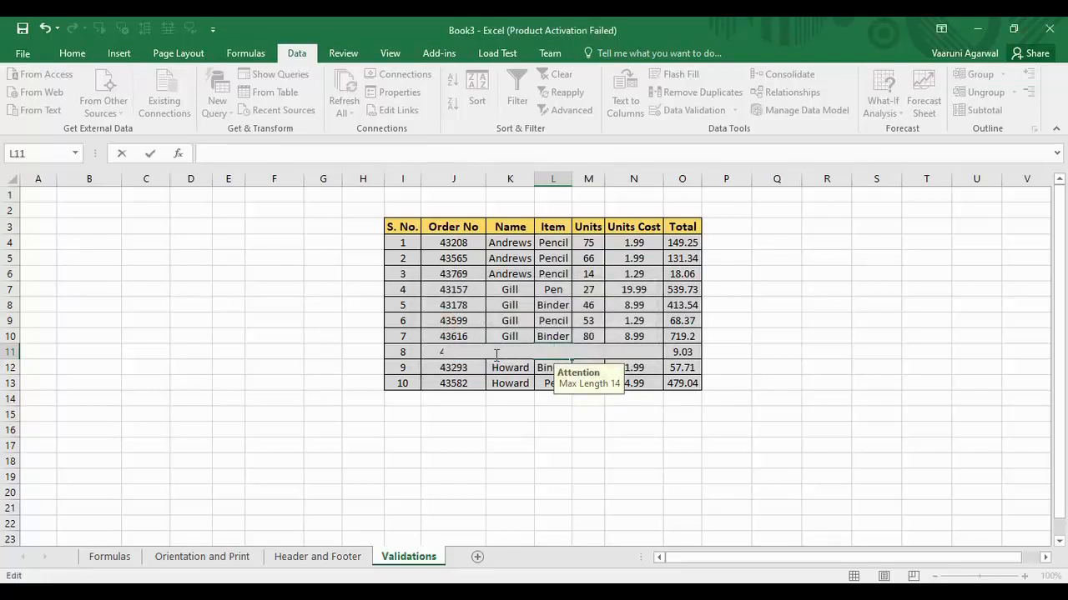
type("P")
type("rn")
key("BackSpace")
key("BackSpace")
type("en")
key("Return")
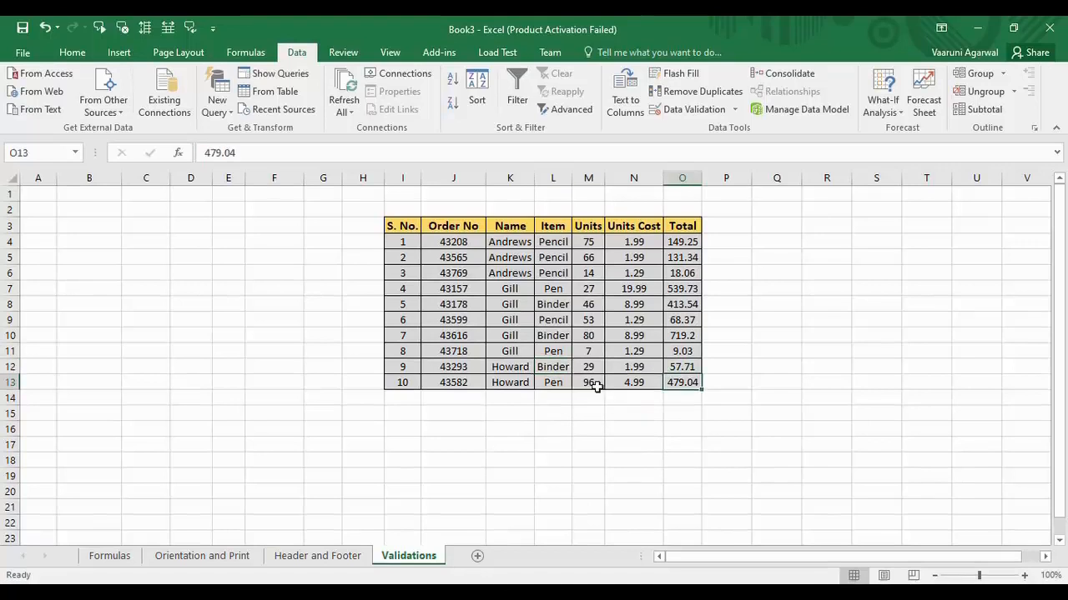
- Open data validation for the Item cells L4:L13 and turn off showing the input message when a cell is selected
left_click(592, 381)
left_click(563, 366)
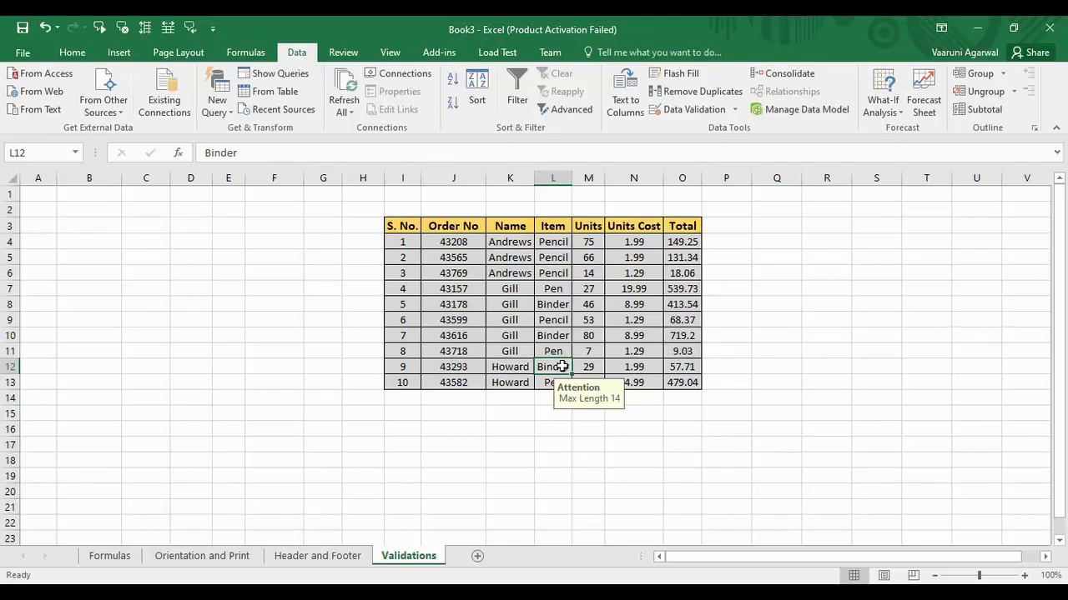
left_click(556, 241)
left_click_drag(555, 240, 553, 382)
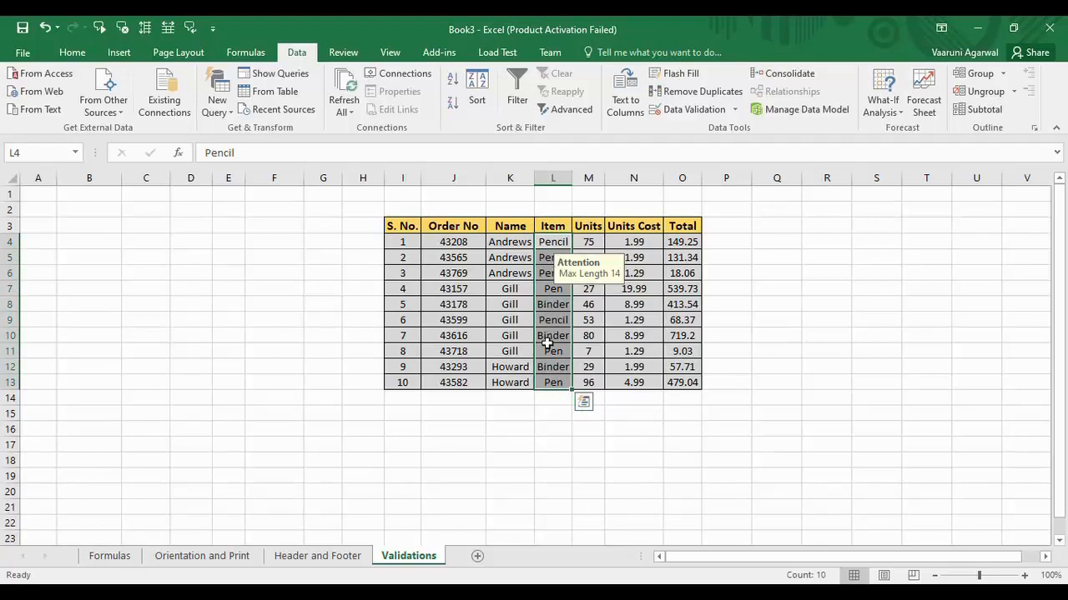
left_click(667, 109)
left_click(778, 147)
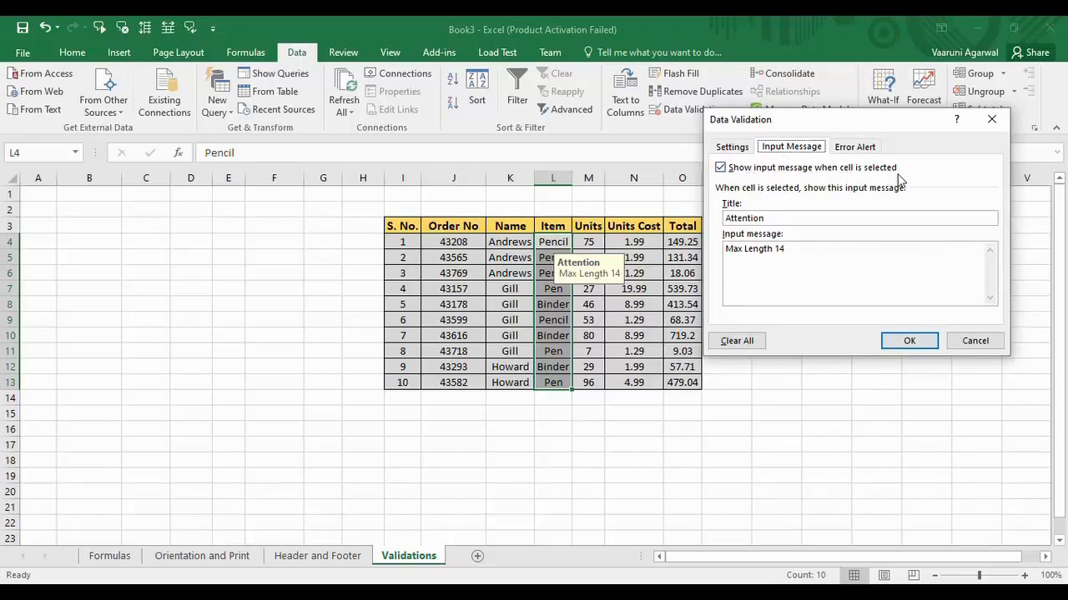
left_click(720, 168)
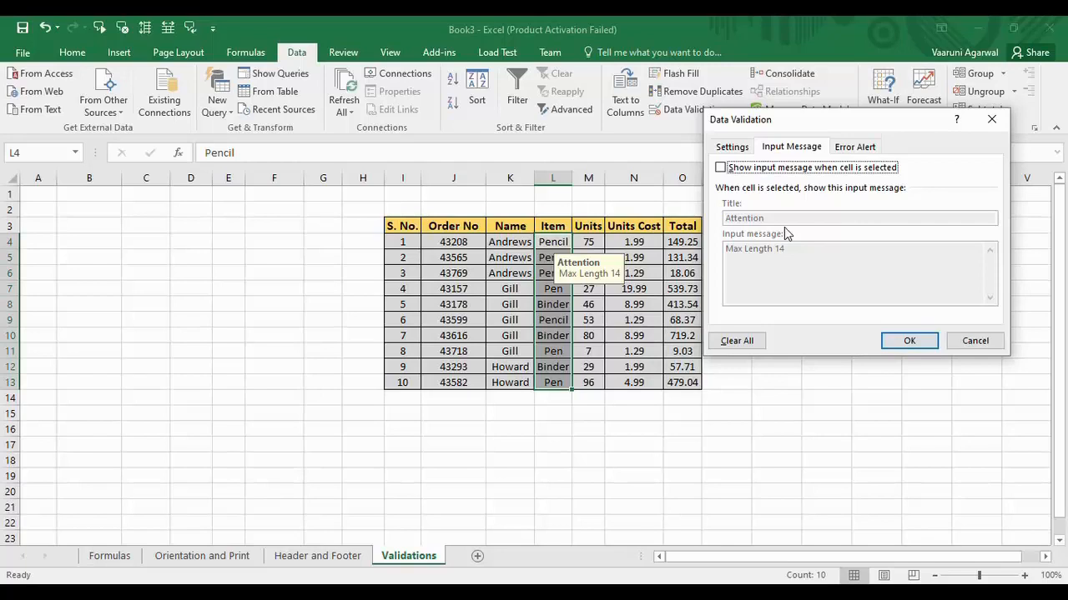
- Turn off the error alert for invalid data on the Item cells and apply the change
left_click(861, 146)
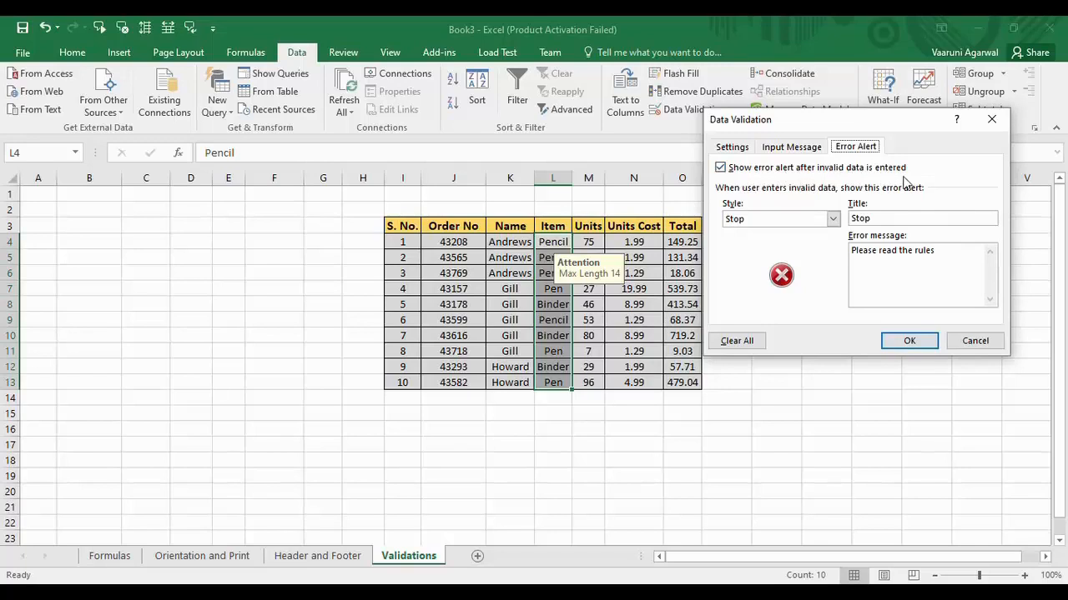
left_click(720, 168)
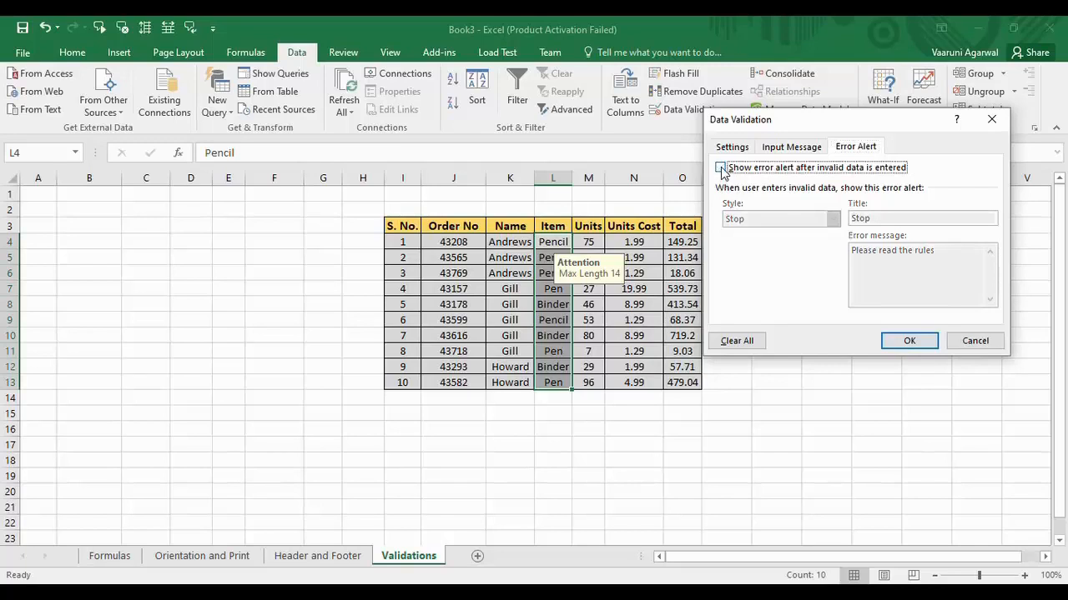
left_click(899, 342)
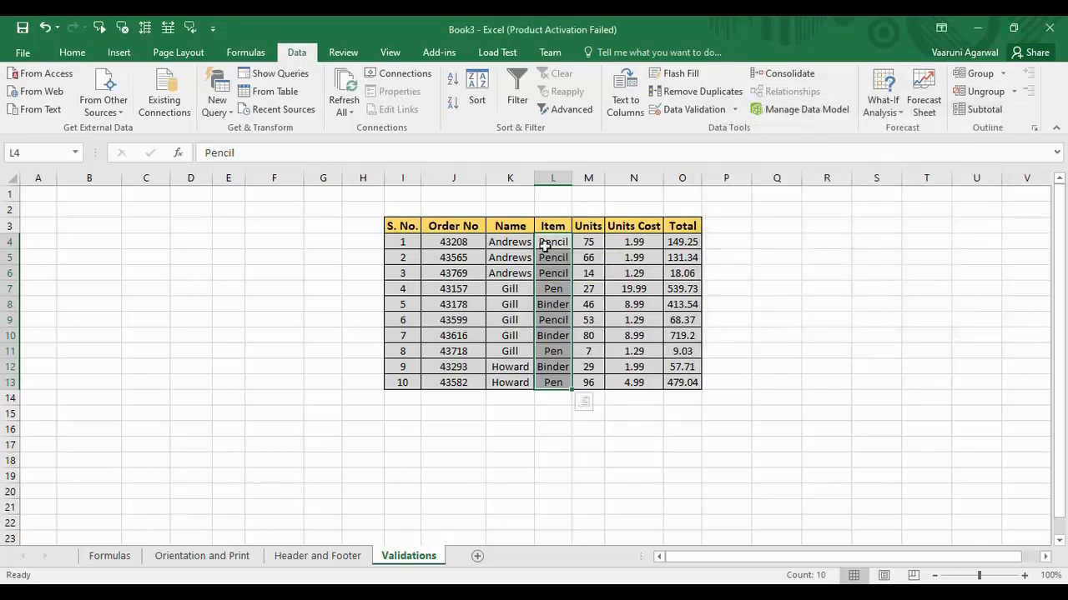
- Select various Item cells between L6 and L12 to check whether the input message still appears
left_click(553, 305)
left_click(555, 352)
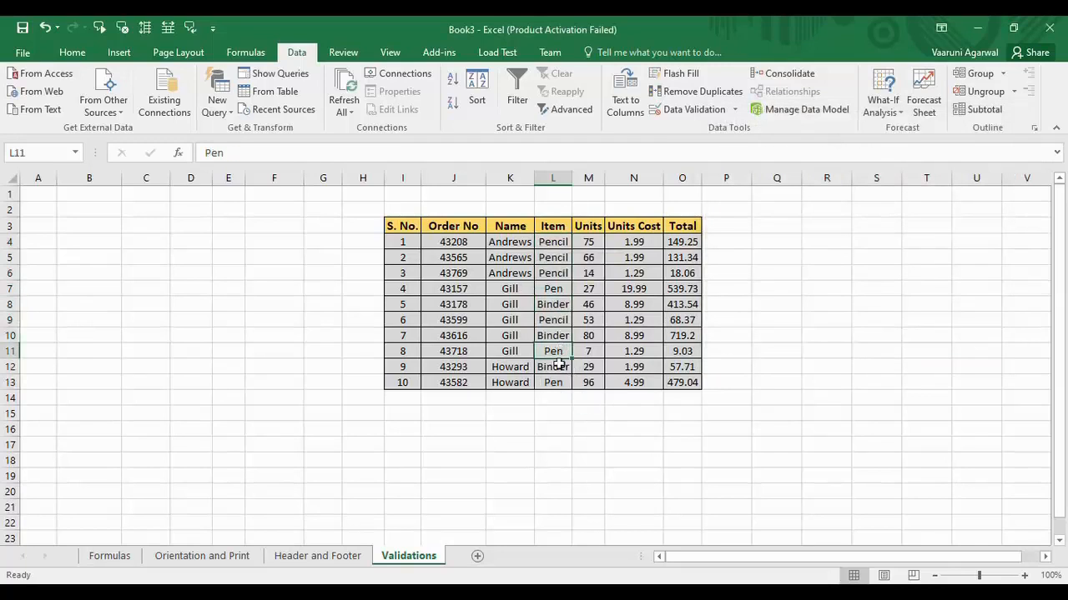
left_click(558, 321)
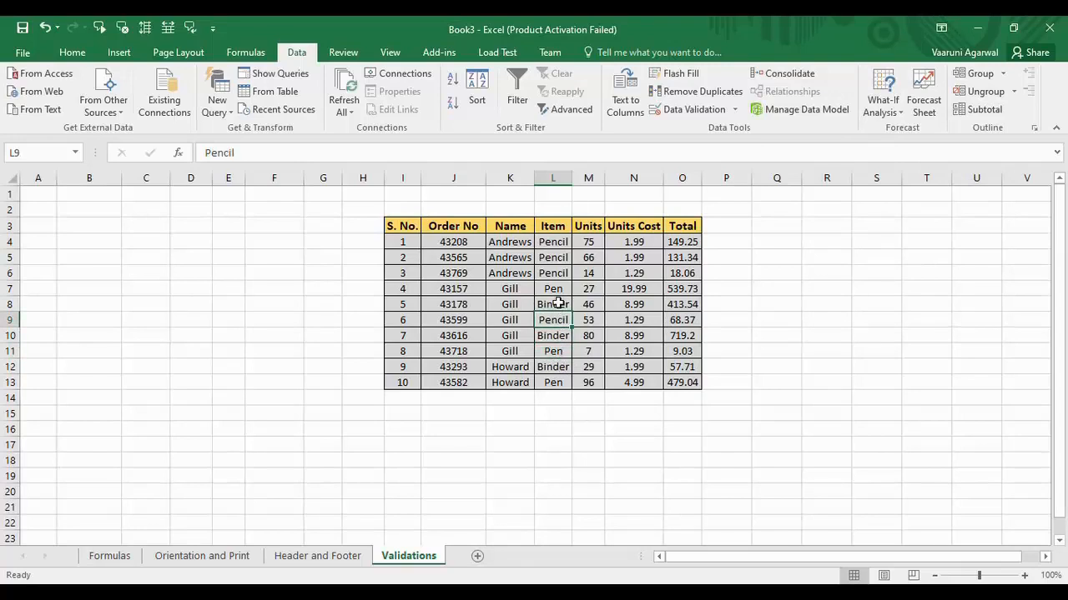
left_click(557, 304)
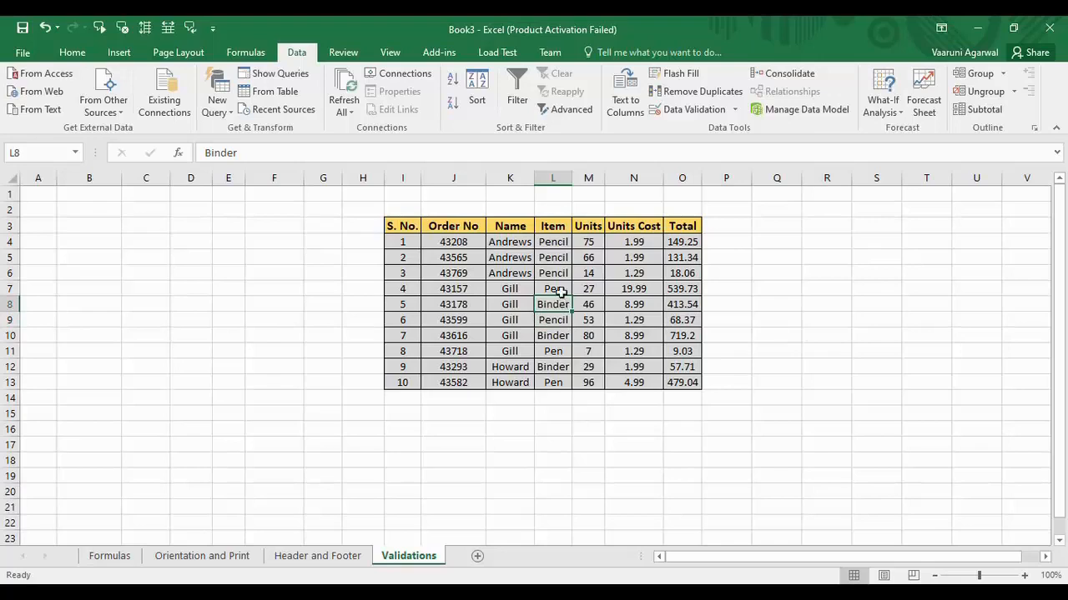
left_click(555, 289)
left_click(564, 272)
left_click(558, 305)
left_click(562, 336)
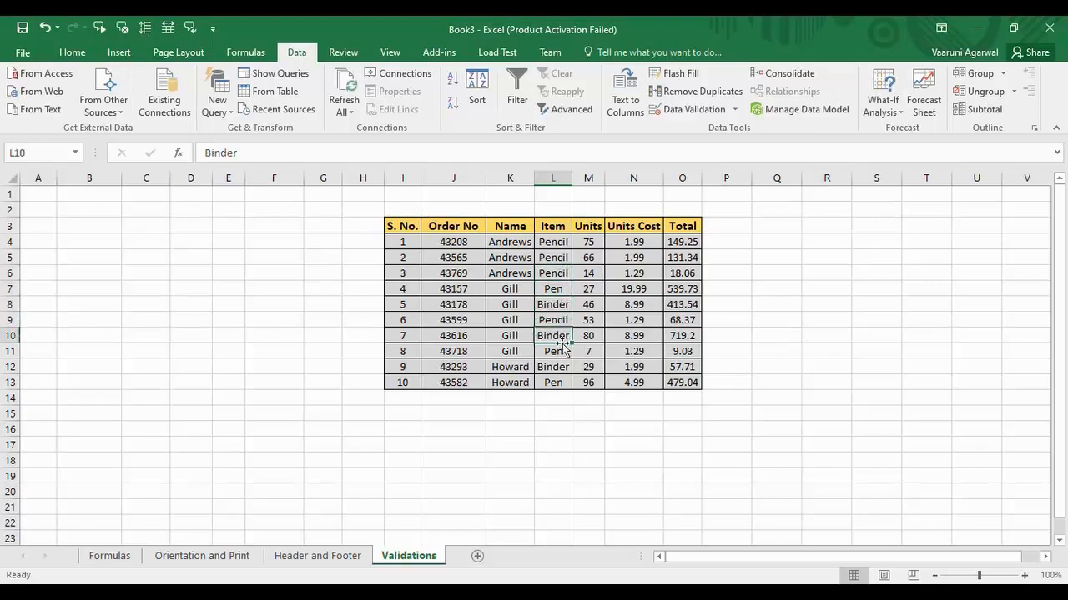
left_click(561, 368)
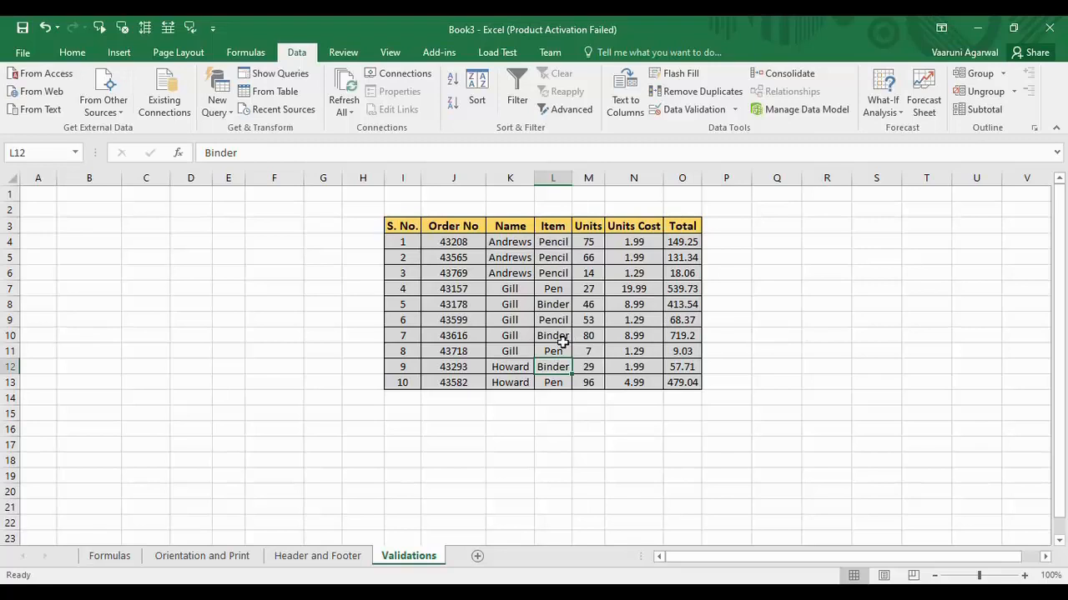
- Turn the error alert for invalid data back on for Item cell L11 and apply the change
left_click(555, 349)
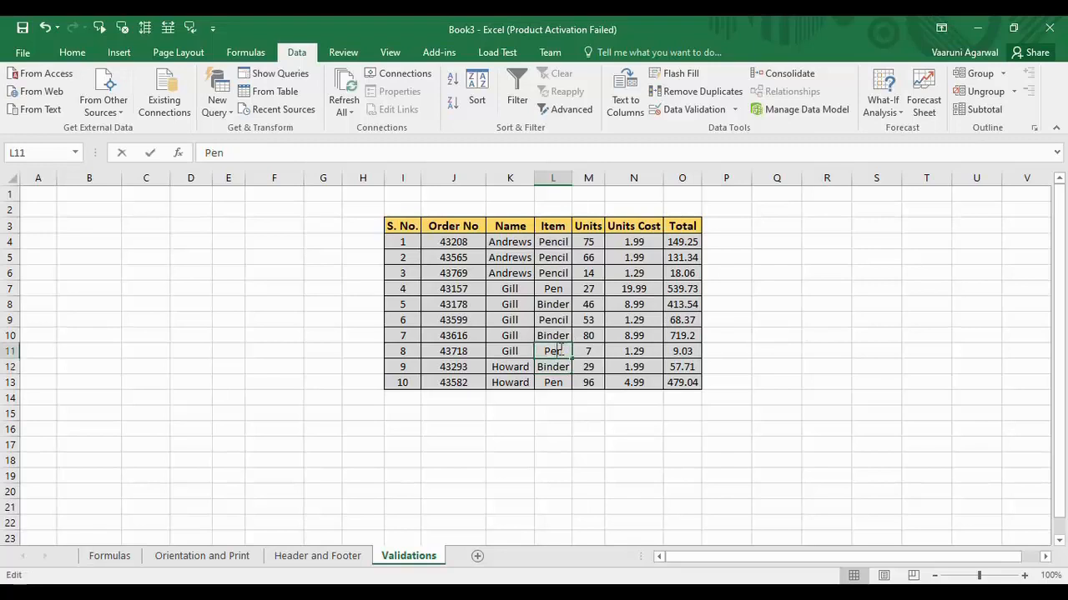
left_click(694, 110)
left_click(721, 169)
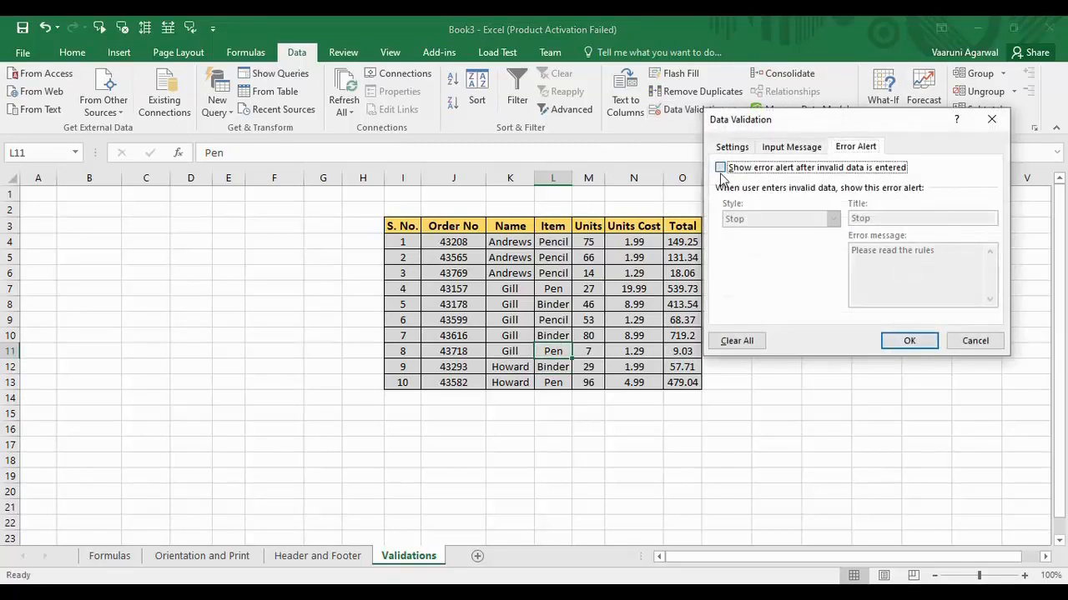
left_click(909, 340)
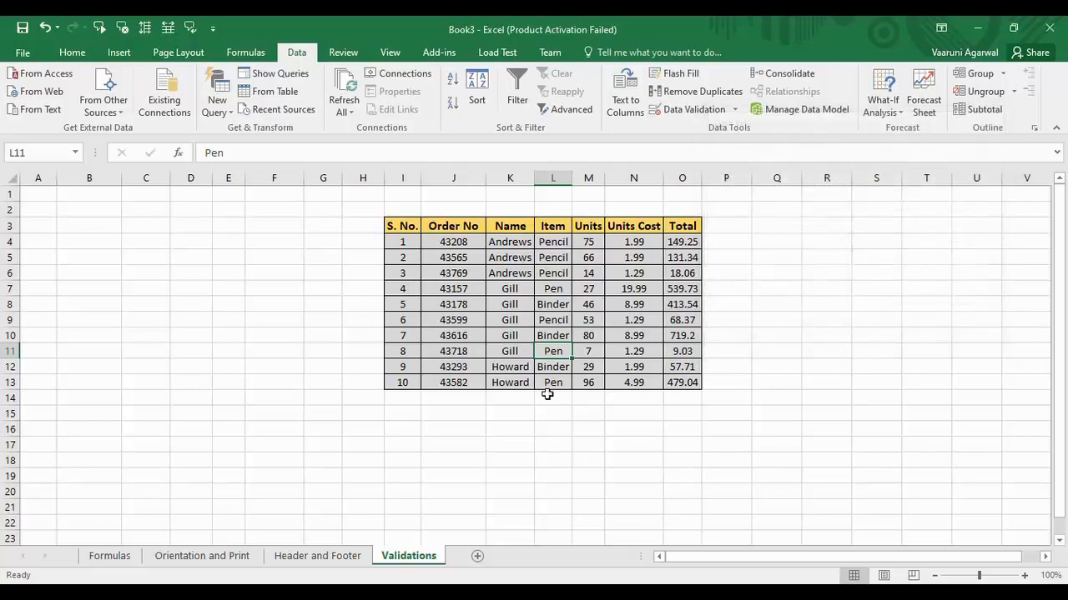
- Try to extend the item in L11 beyond 14 characters by appending 98i and a long run of o's
double_click(558, 351)
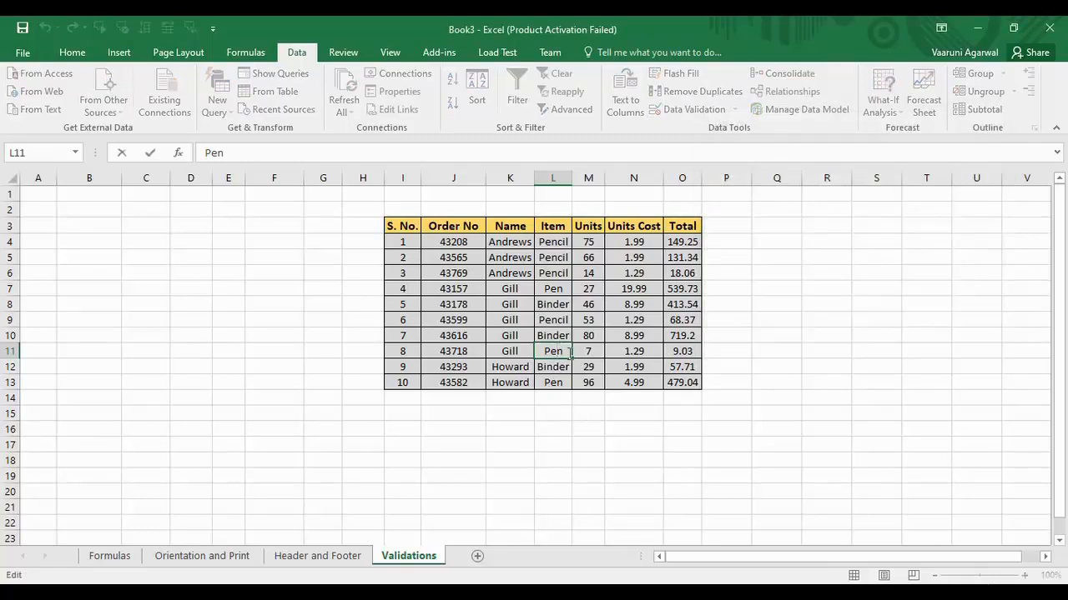
type("98iooooooooooooooooooooooooooooooooooooo")
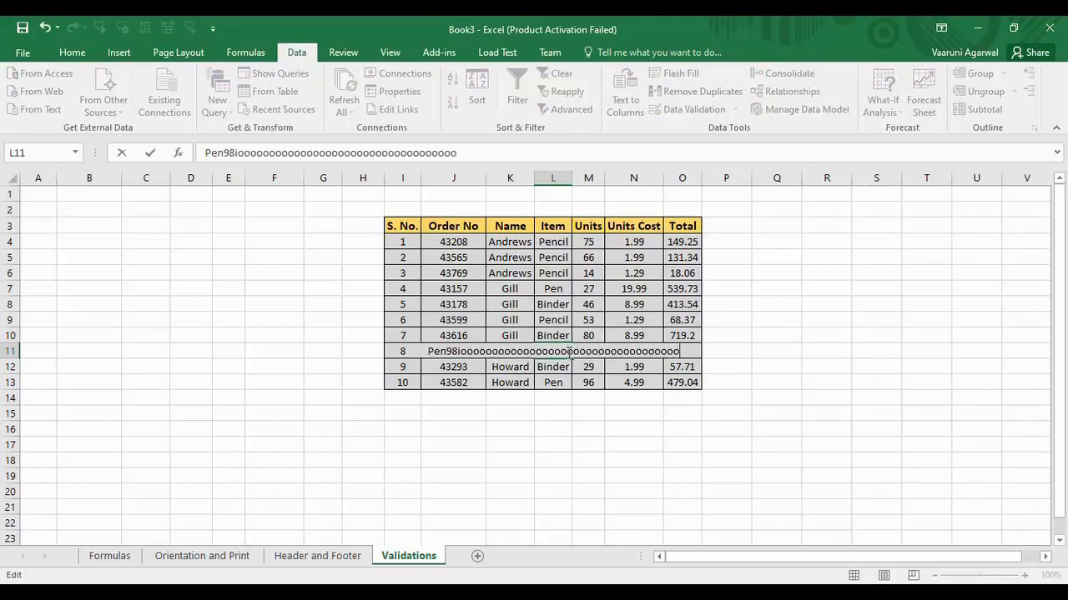
type("oo")
key("Return")
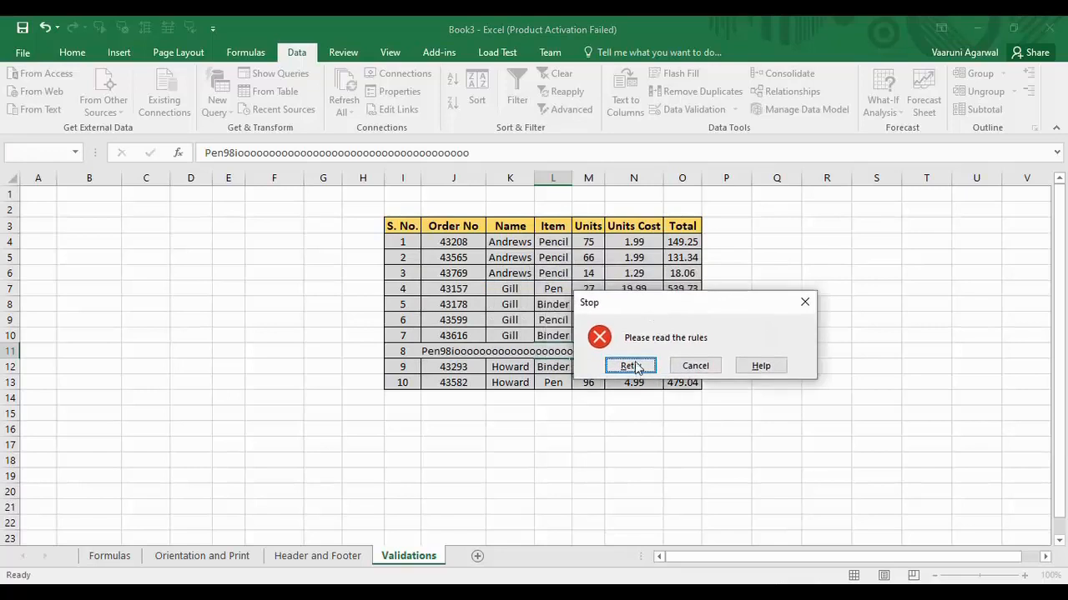
- Retry the rejected entry in L11, enter Pen again, and select the last Total cell, O13
left_click(629, 364)
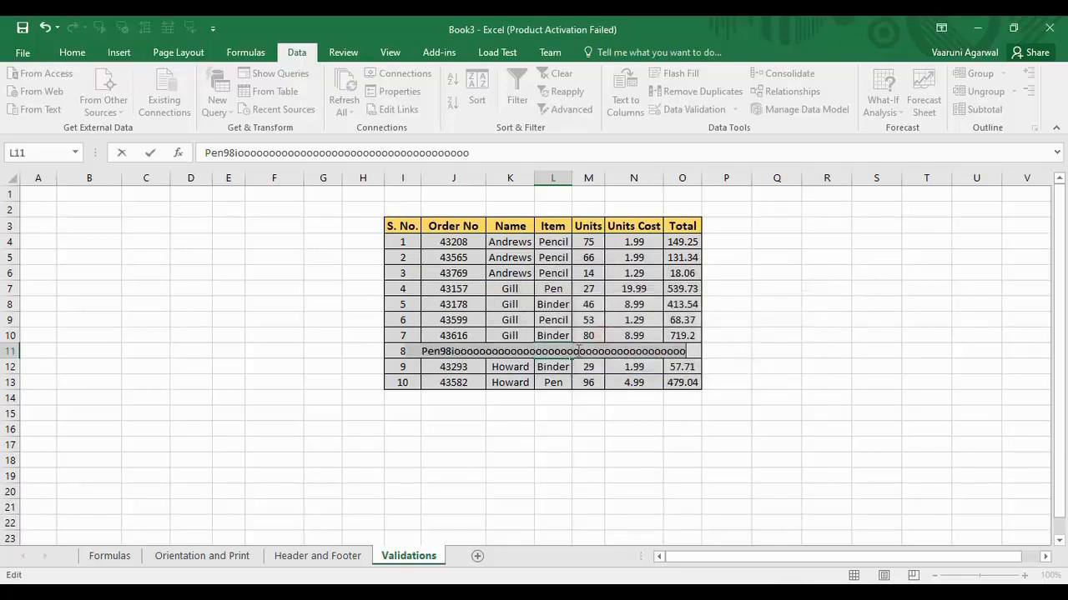
key("BackSpace")
type("Pen")
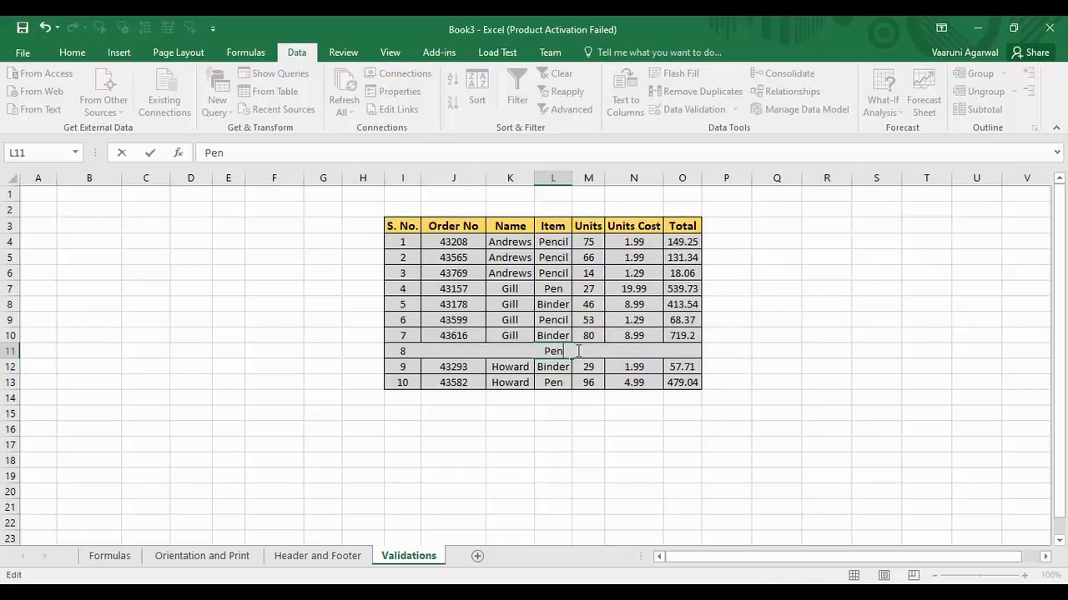
key("Return")
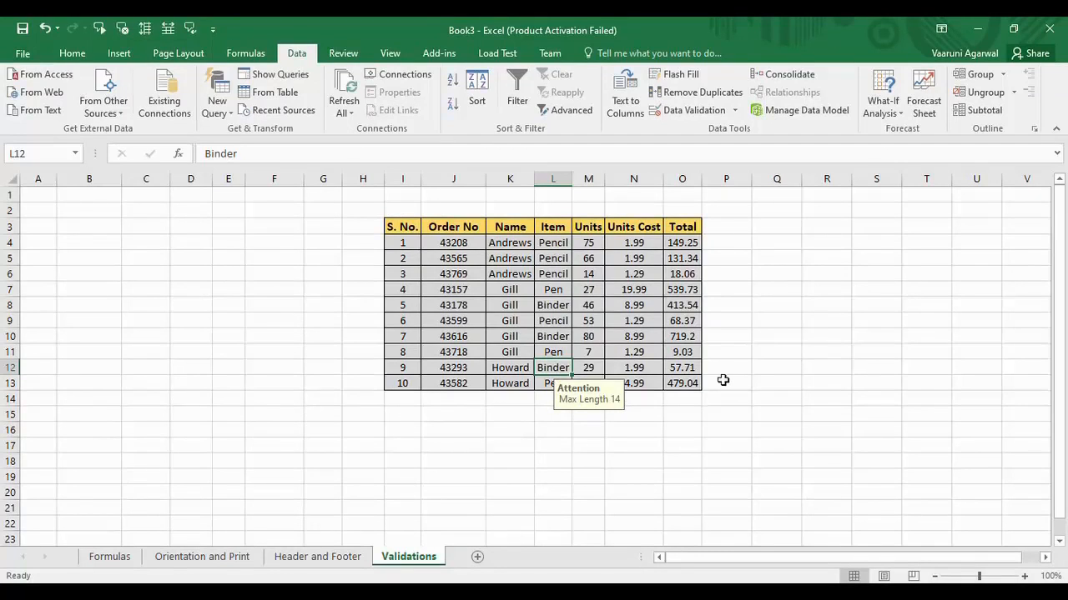
left_click(686, 382)
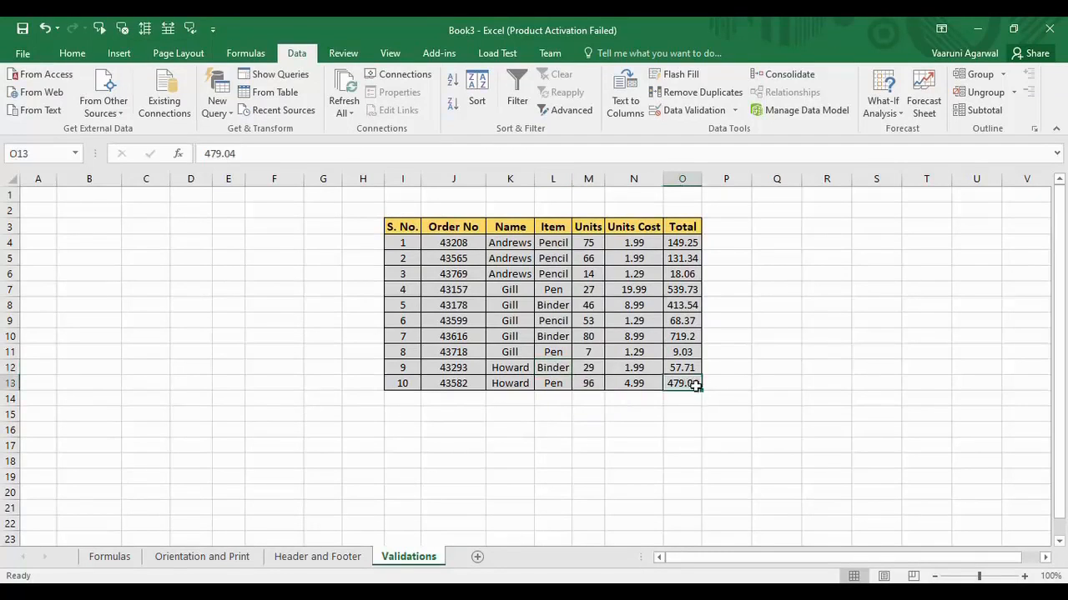